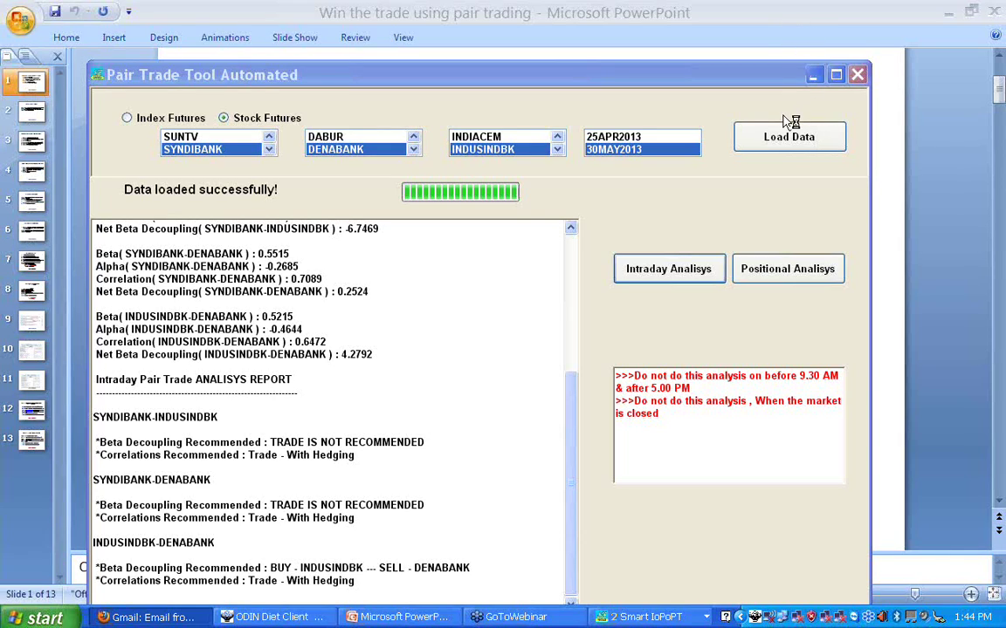
Underline 'pair', 'parameters' and 'initiation process' on the outline slide, then go to 'What is pair trading?'
{"action": "left_click", "coordinate": [811, 76]}
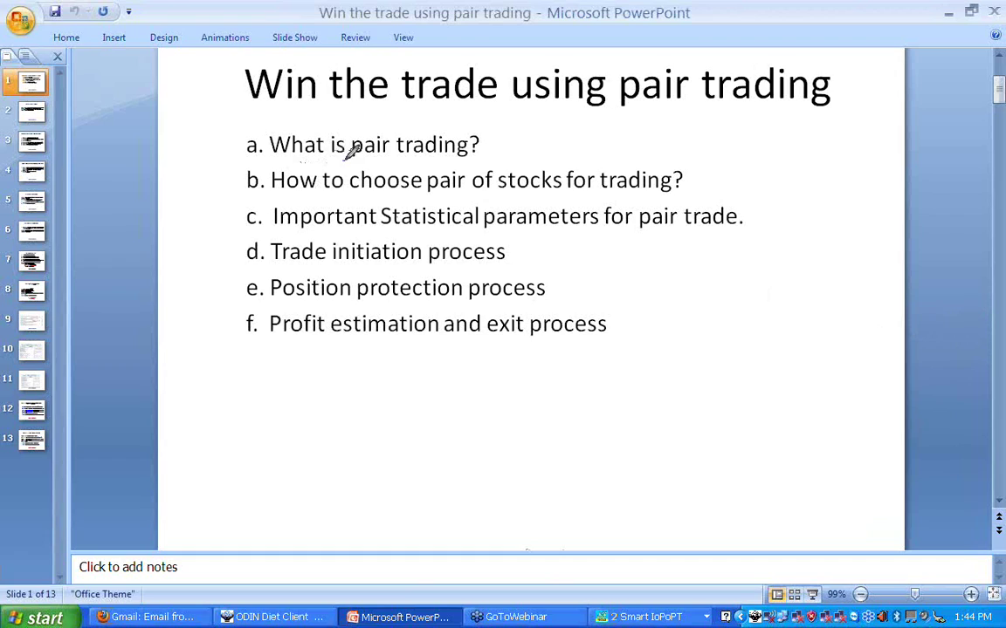
{"action": "left_click_drag", "start_coordinate": [434, 196], "coordinate": [502, 197]}
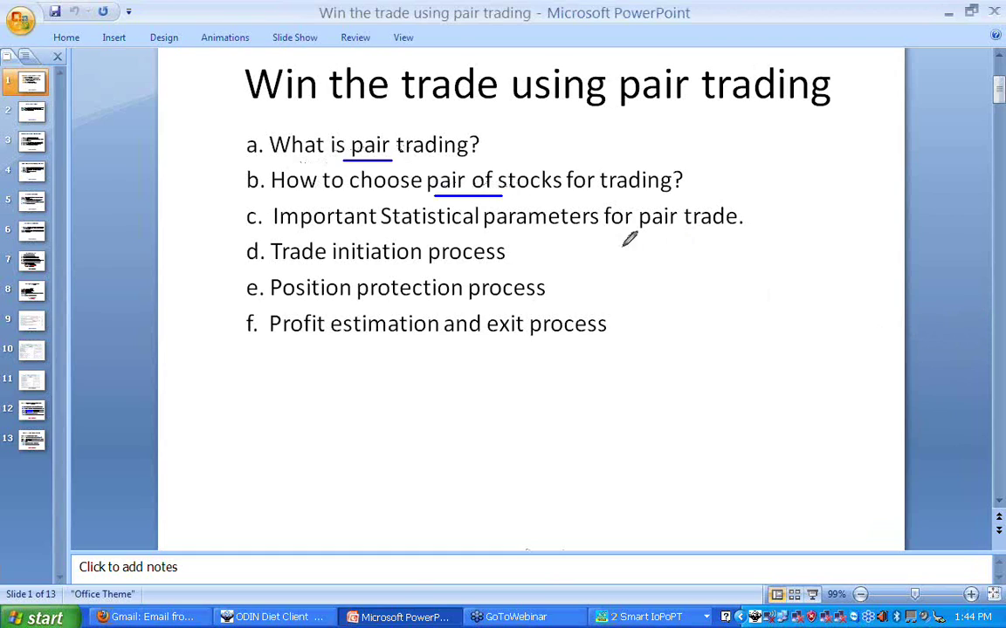
{"action": "left_click_drag", "start_coordinate": [480, 225], "coordinate": [556, 225]}
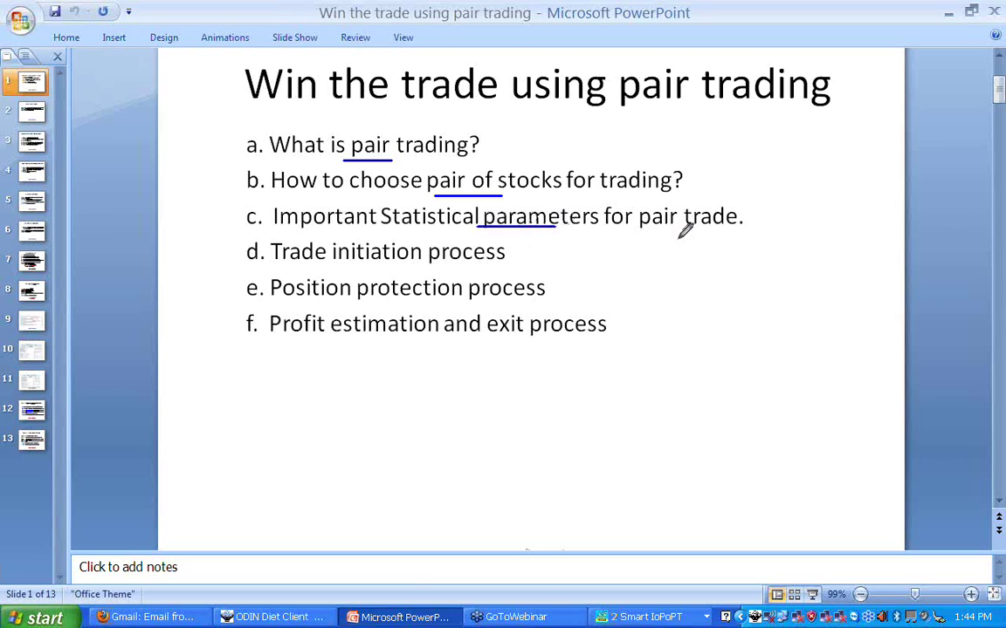
{"action": "left_click_drag", "start_coordinate": [680, 229], "coordinate": [659, 231]}
{"action": "mouse_move", "coordinate": [382, 269]}
{"action": "left_mouse_down"}
{"action": "mouse_move", "coordinate": [476, 269]}
{"action": "mouse_move", "coordinate": [521, 301]}
{"action": "left_mouse_up"}
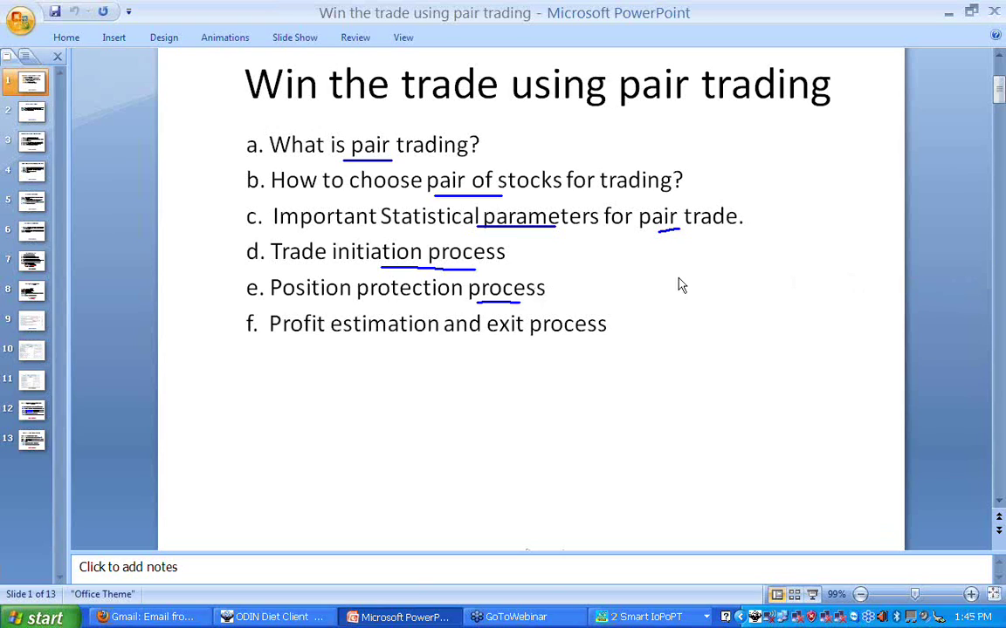
{"action": "left_click", "coordinate": [26, 113]}
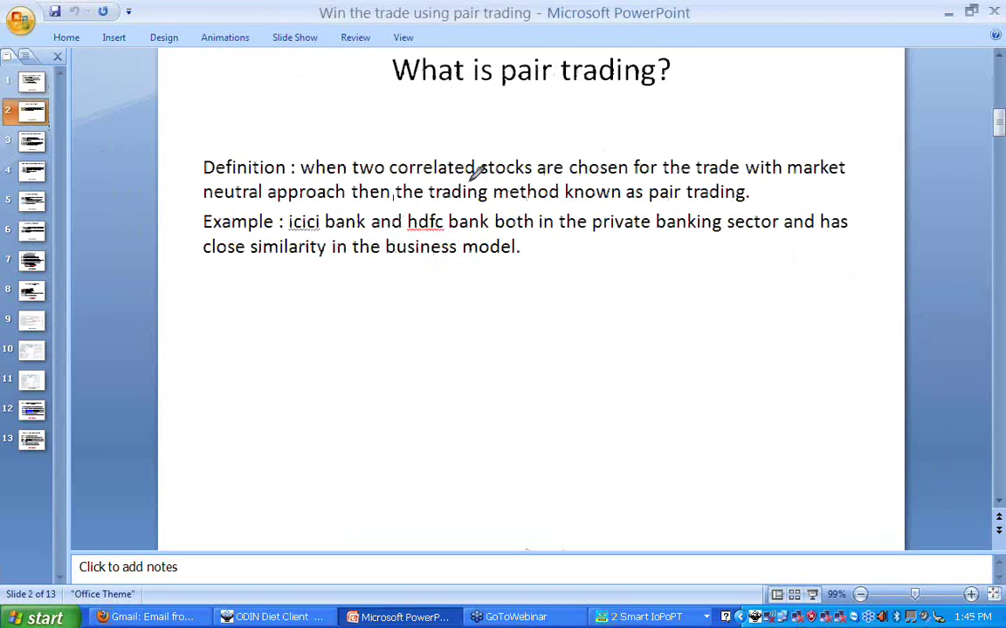
Underline 'correlated stocks', 'method', 'bank and hdfc', 'private banking', 'in the business', curve from hdfc, then open slide 3
{"action": "left_click_drag", "start_coordinate": [436, 177], "coordinate": [521, 177]}
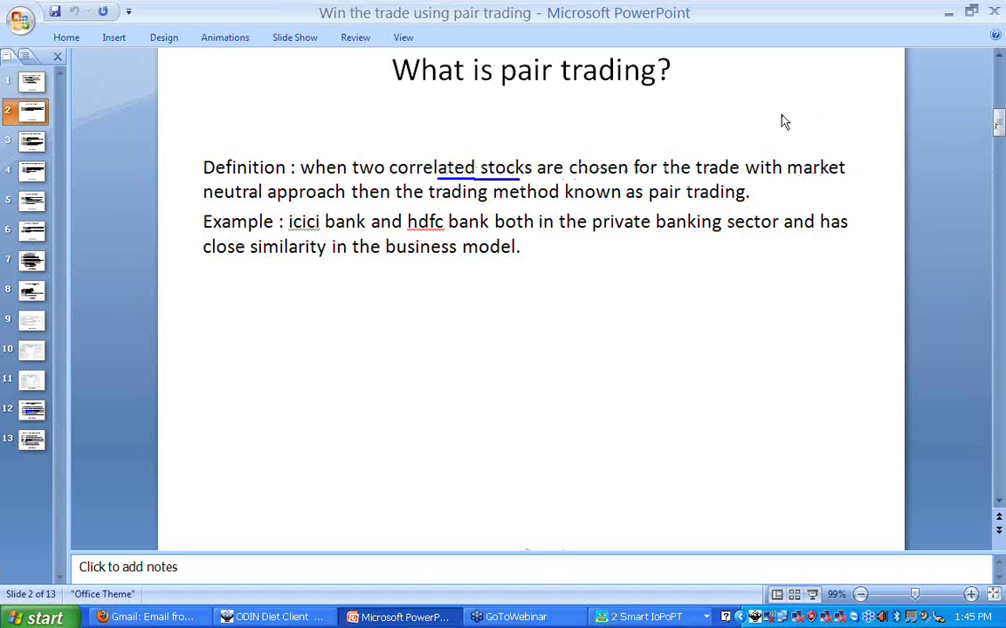
{"action": "left_click_drag", "start_coordinate": [566, 201], "coordinate": [547, 201]}
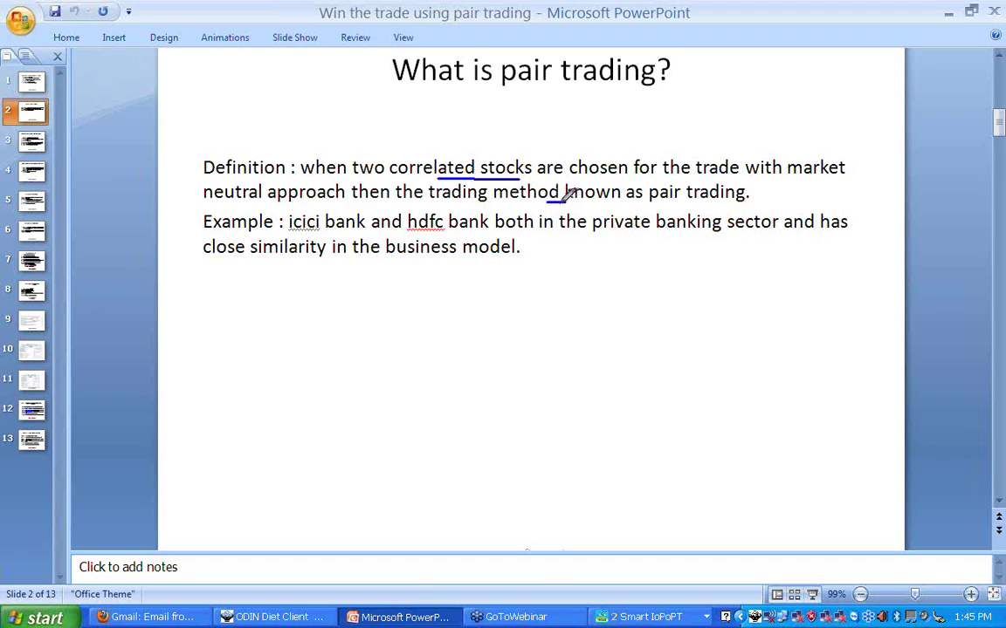
{"action": "left_click_drag", "start_coordinate": [332, 230], "coordinate": [444, 229]}
{"action": "left_click_drag", "start_coordinate": [611, 234], "coordinate": [663, 234]}
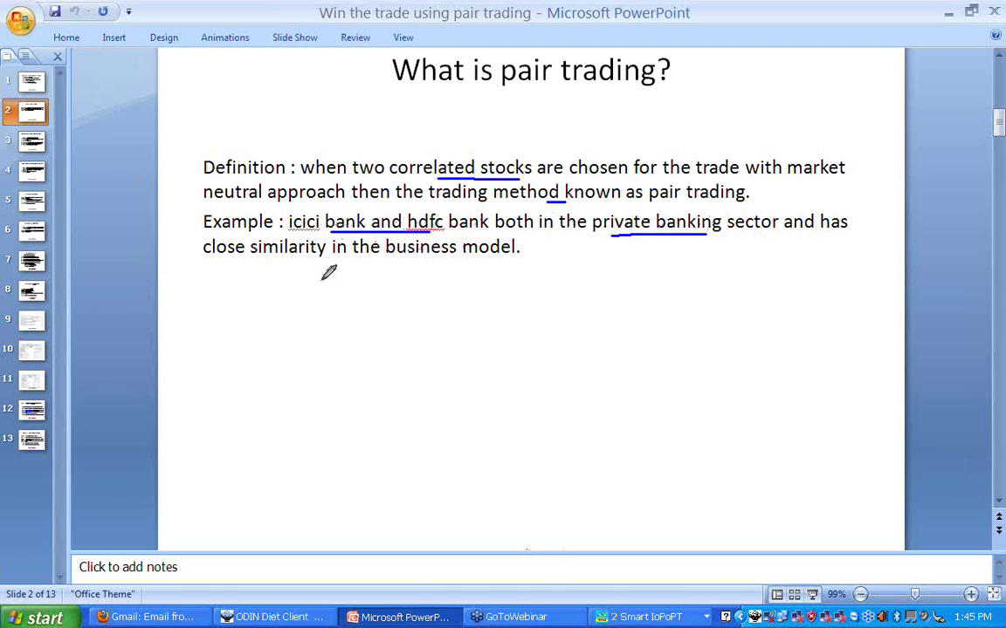
{"action": "left_click_drag", "start_coordinate": [307, 260], "coordinate": [420, 258]}
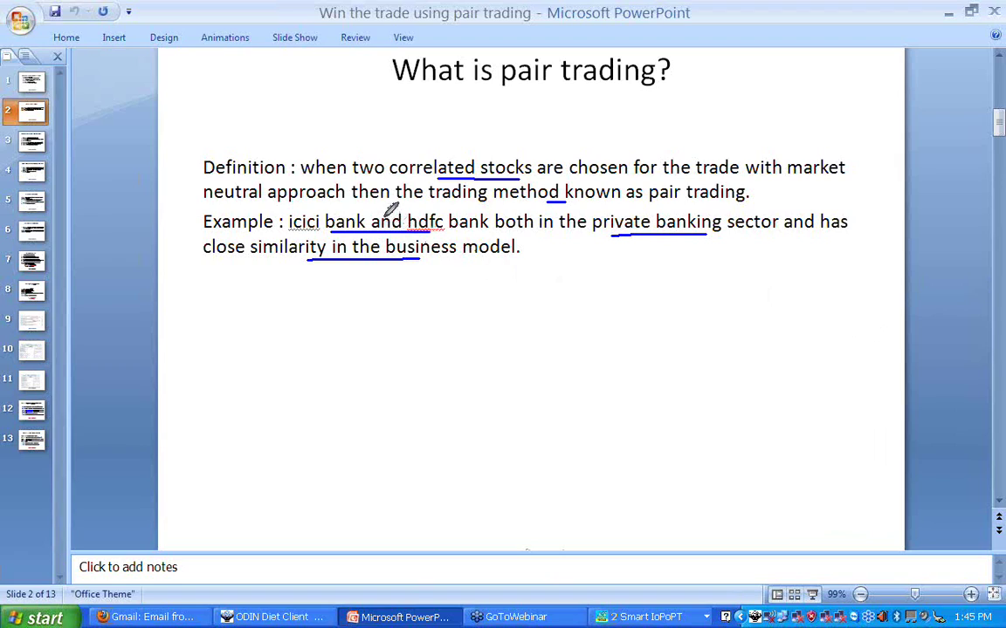
{"action": "mouse_move", "coordinate": [429, 224]}
{"action": "left_mouse_down"}
{"action": "mouse_move", "coordinate": [519, 252]}
{"action": "mouse_move", "coordinate": [585, 307]}
{"action": "left_mouse_up"}
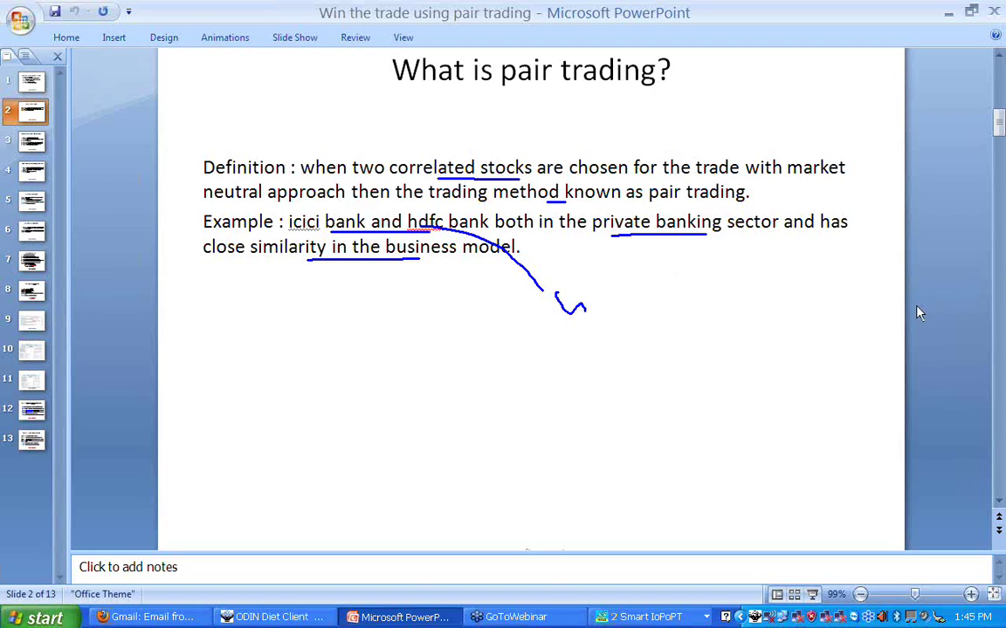
{"action": "left_click", "coordinate": [31, 142]}
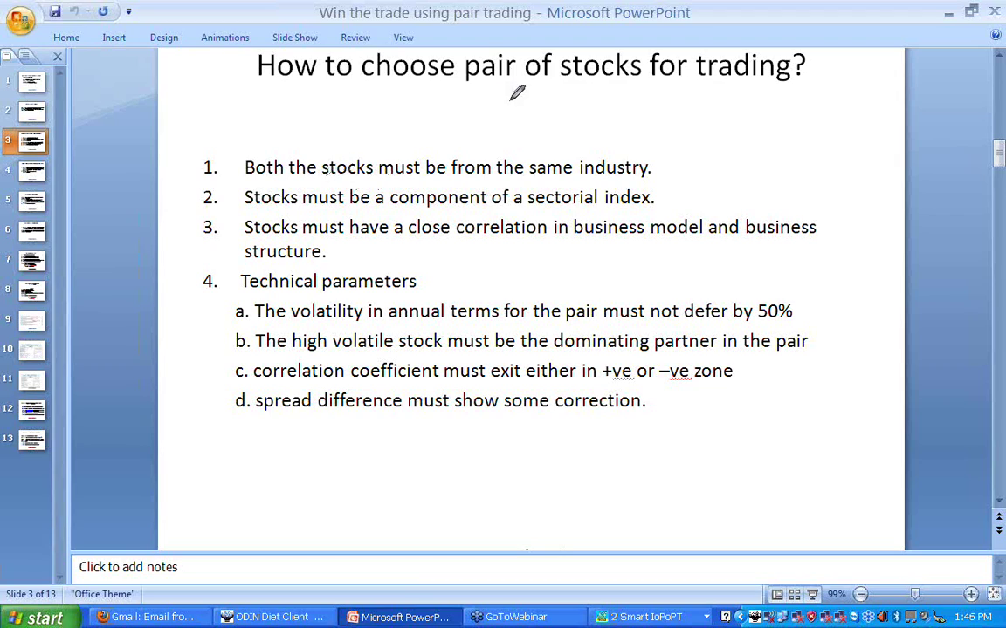
Underline 'stocks must', 'index', 'close correlation' and 'parameters' in criteria 1–4
{"action": "mouse_move", "coordinate": [338, 177]}
{"action": "left_mouse_down"}
{"action": "mouse_move", "coordinate": [419, 177]}
{"action": "mouse_move", "coordinate": [472, 210]}
{"action": "mouse_move", "coordinate": [569, 210]}
{"action": "left_mouse_up"}
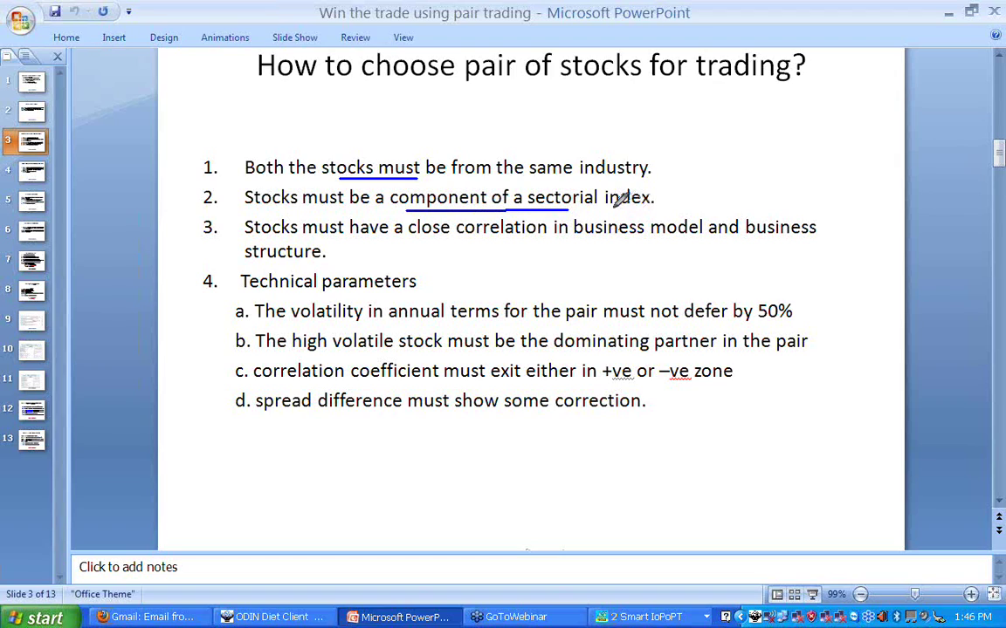
{"action": "left_click_drag", "start_coordinate": [608, 209], "coordinate": [651, 209]}
{"action": "left_click_drag", "start_coordinate": [484, 244], "coordinate": [426, 244]}
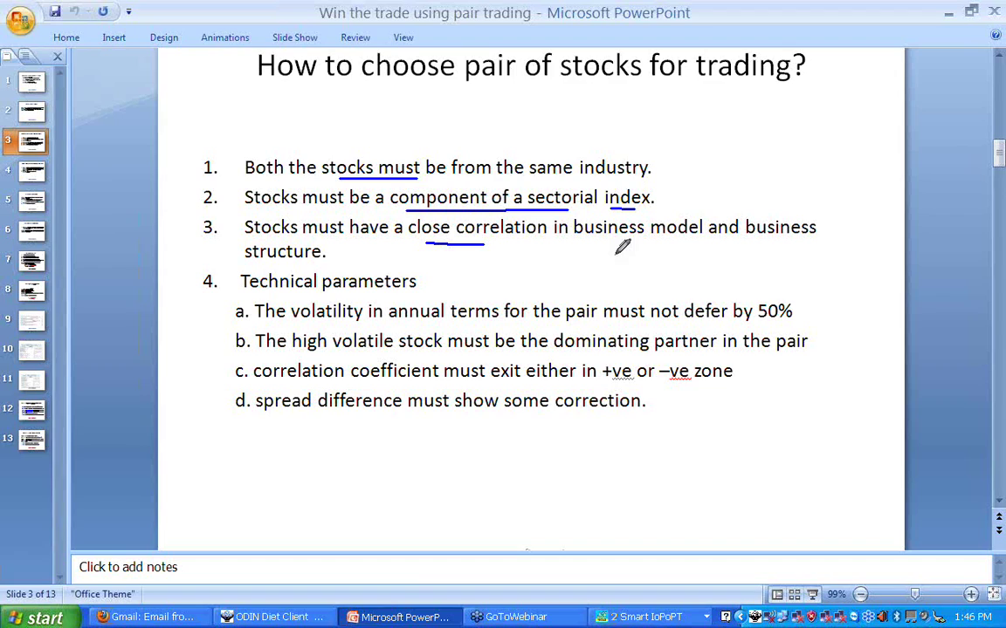
{"action": "left_click_drag", "start_coordinate": [353, 298], "coordinate": [394, 296]}
Circle '50%' and underline 'high volatile', 'dominating', 'correlation', '+ve or –ve' and 'spread'
{"action": "mouse_move", "coordinate": [788, 315]}
{"action": "left_mouse_down"}
{"action": "mouse_move", "coordinate": [718, 305]}
{"action": "mouse_move", "coordinate": [773, 254]}
{"action": "mouse_move", "coordinate": [802, 315]}
{"action": "left_mouse_up"}
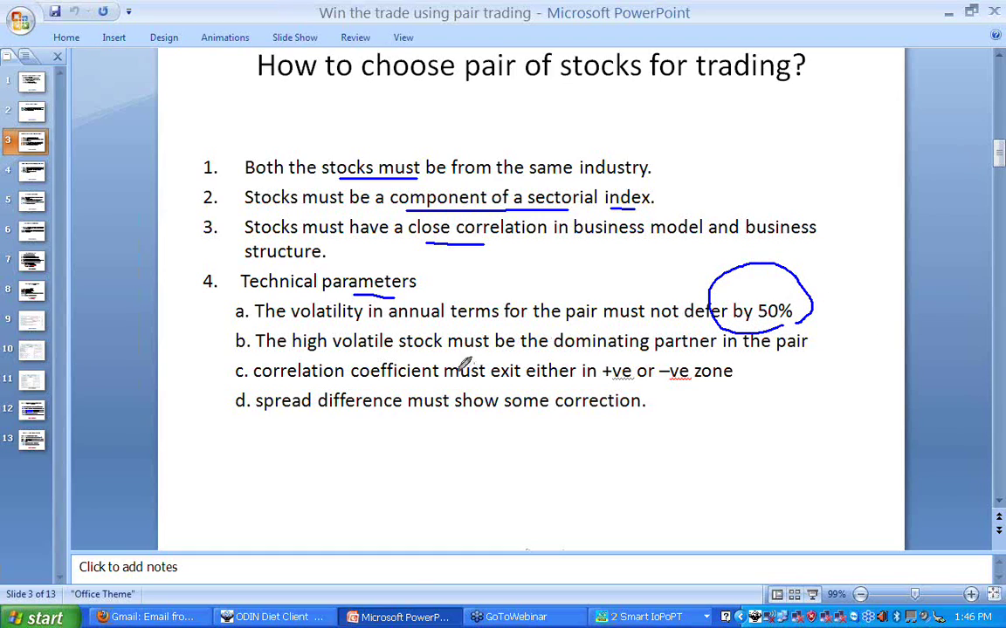
{"action": "left_click_drag", "start_coordinate": [293, 354], "coordinate": [393, 353]}
{"action": "left_click_drag", "start_coordinate": [600, 352], "coordinate": [615, 351]}
{"action": "left_click_drag", "start_coordinate": [281, 382], "coordinate": [343, 378]}
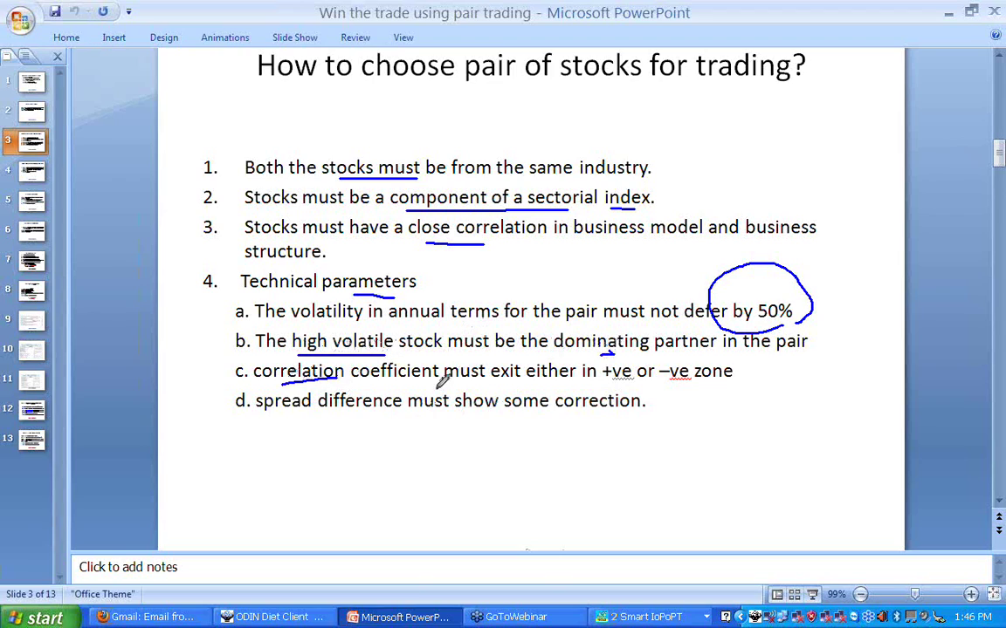
{"action": "left_click_drag", "start_coordinate": [608, 383], "coordinate": [681, 379]}
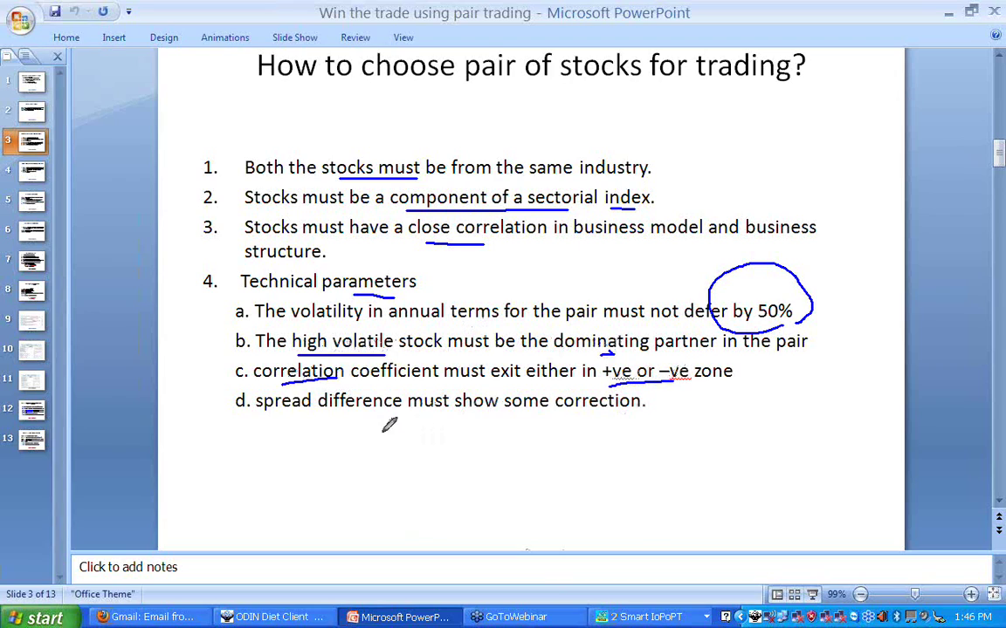
{"action": "left_click_drag", "start_coordinate": [273, 418], "coordinate": [322, 418]}
On slide 4, mark Correlation, underline 'Jensen's alpha', bracket sharp ratio, and tick 'Alpha, Beta'
{"action": "scroll", "coordinate": [218, 220], "scroll_direction": "down", "scroll_amount": 1}
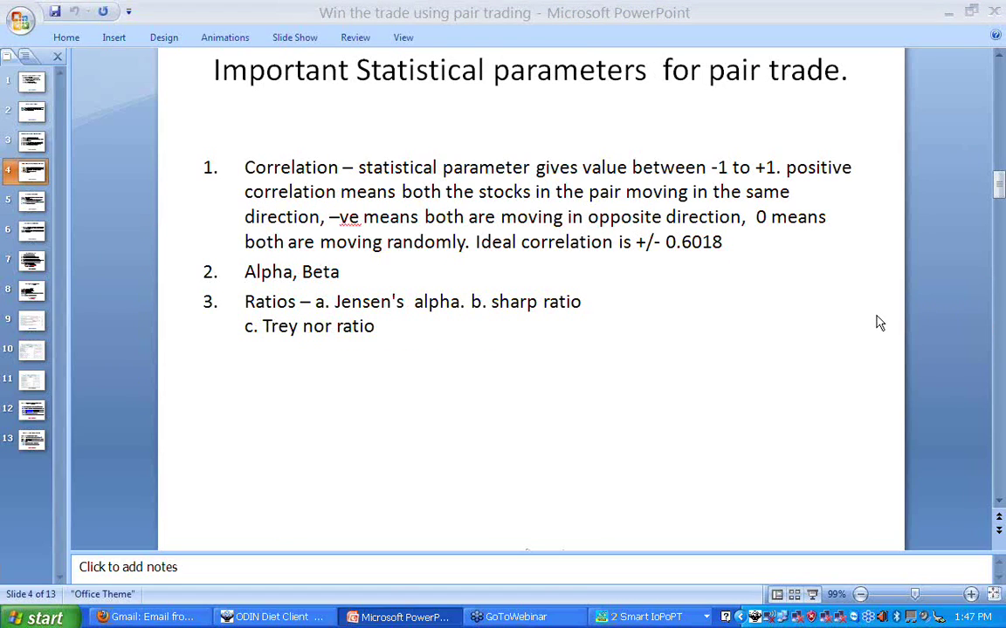
{"action": "mouse_move", "coordinate": [259, 174]}
{"action": "left_mouse_down"}
{"action": "mouse_move", "coordinate": [272, 146]}
{"action": "mouse_move", "coordinate": [286, 163]}
{"action": "left_mouse_up"}
{"action": "left_click_drag", "start_coordinate": [353, 311], "coordinate": [451, 318]}
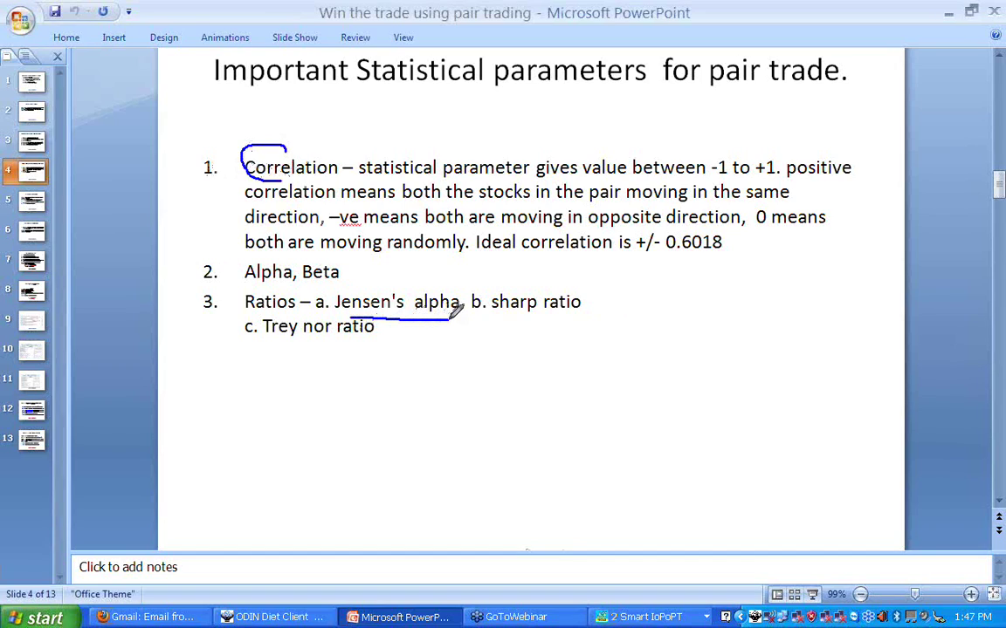
{"action": "mouse_move", "coordinate": [590, 299]}
{"action": "left_mouse_down"}
{"action": "mouse_move", "coordinate": [607, 325]}
{"action": "mouse_move", "coordinate": [577, 348]}
{"action": "mouse_move", "coordinate": [632, 322]}
{"action": "mouse_move", "coordinate": [674, 329]}
{"action": "mouse_move", "coordinate": [827, 302]}
{"action": "mouse_move", "coordinate": [866, 319]}
{"action": "left_mouse_up"}
{"action": "left_click_drag", "start_coordinate": [343, 269], "coordinate": [365, 260]}
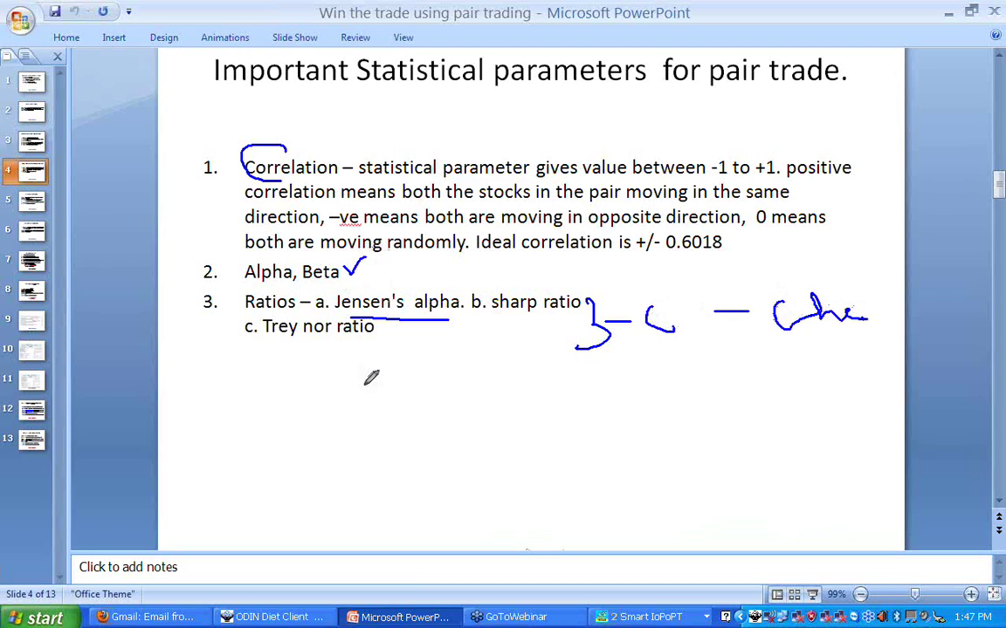
Handwrite the 1.2 and 1/ ratio numbers below Treynor ratio, circle 1.2 and link it to Beta
{"action": "mouse_move", "coordinate": [297, 362]}
{"action": "left_mouse_down"}
{"action": "mouse_move", "coordinate": [325, 400]}
{"action": "mouse_move", "coordinate": [346, 370]}
{"action": "mouse_move", "coordinate": [433, 356]}
{"action": "mouse_move", "coordinate": [423, 403]}
{"action": "left_mouse_up"}
{"action": "mouse_move", "coordinate": [366, 419]}
{"action": "left_mouse_down"}
{"action": "mouse_move", "coordinate": [368, 455]}
{"action": "mouse_move", "coordinate": [423, 445]}
{"action": "mouse_move", "coordinate": [443, 464]}
{"action": "left_mouse_up"}
{"action": "left_click", "coordinate": [387, 439]}
{"action": "left_click_drag", "start_coordinate": [227, 409], "coordinate": [230, 474]}
{"action": "left_click_drag", "start_coordinate": [273, 420], "coordinate": [258, 474]}
{"action": "left_click", "coordinate": [253, 438]}
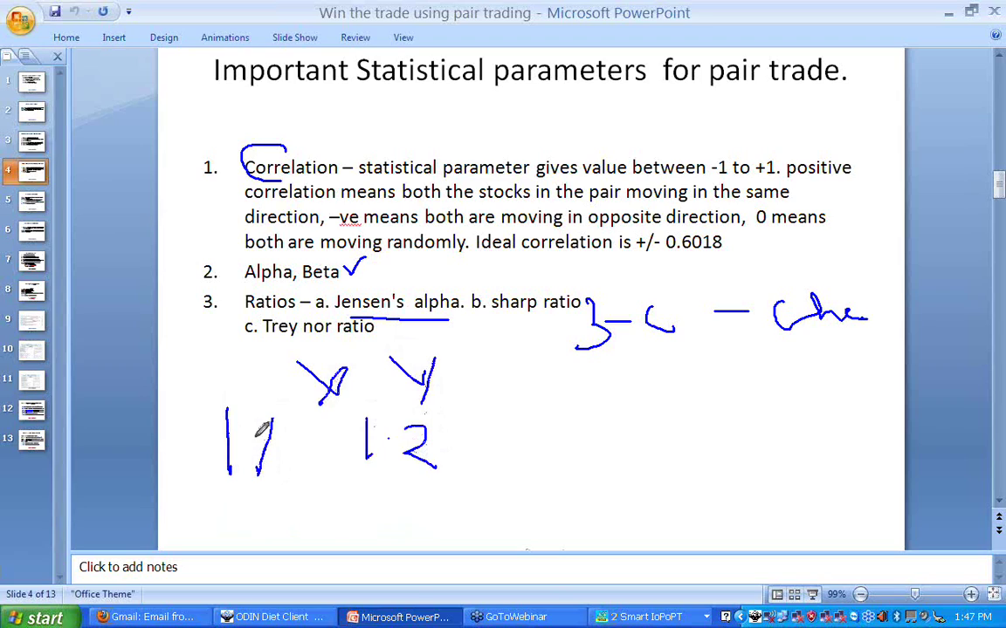
{"action": "left_click", "coordinate": [280, 456]}
{"action": "left_click_drag", "start_coordinate": [295, 442], "coordinate": [333, 440]}
{"action": "left_click_drag", "start_coordinate": [482, 420], "coordinate": [465, 470]}
{"action": "left_click", "coordinate": [453, 430]}
{"action": "left_click", "coordinate": [500, 460]}
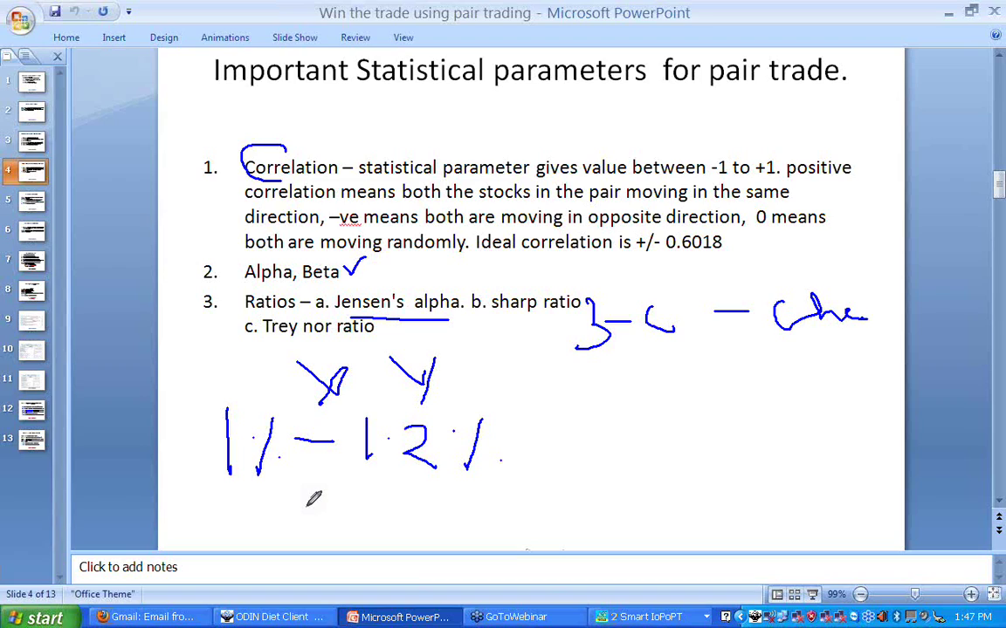
{"action": "mouse_move", "coordinate": [353, 432]}
{"action": "left_mouse_down"}
{"action": "mouse_move", "coordinate": [406, 394]}
{"action": "mouse_move", "coordinate": [497, 472]}
{"action": "mouse_move", "coordinate": [385, 487]}
{"action": "left_mouse_up"}
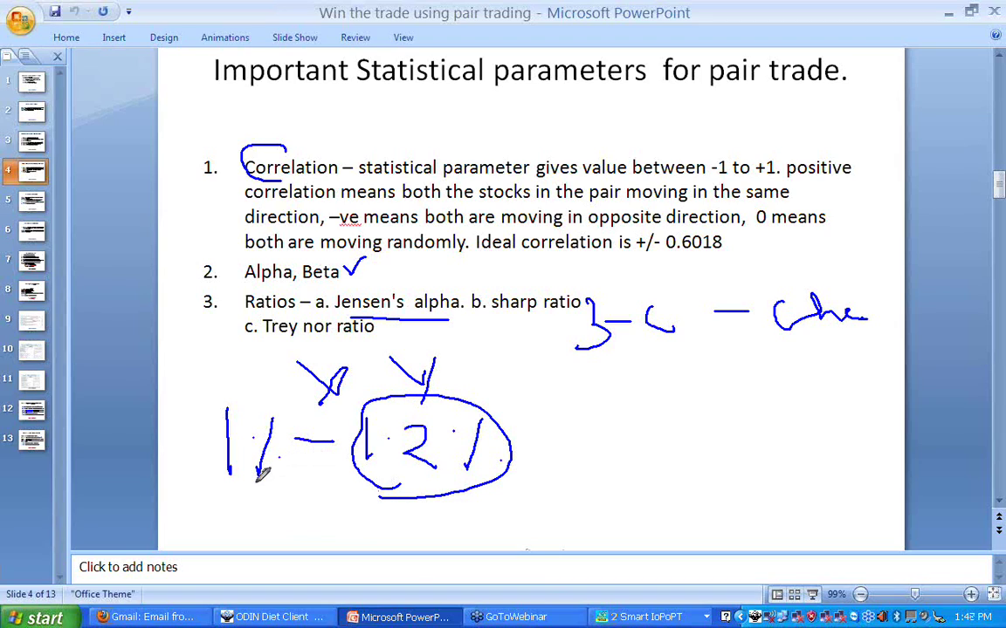
{"action": "mouse_move", "coordinate": [509, 433]}
{"action": "left_mouse_down"}
{"action": "mouse_move", "coordinate": [591, 441]}
{"action": "mouse_move", "coordinate": [639, 414]}
{"action": "mouse_move", "coordinate": [618, 452]}
{"action": "mouse_move", "coordinate": [658, 446]}
{"action": "mouse_move", "coordinate": [676, 428]}
{"action": "mouse_move", "coordinate": [737, 429]}
{"action": "left_mouse_up"}
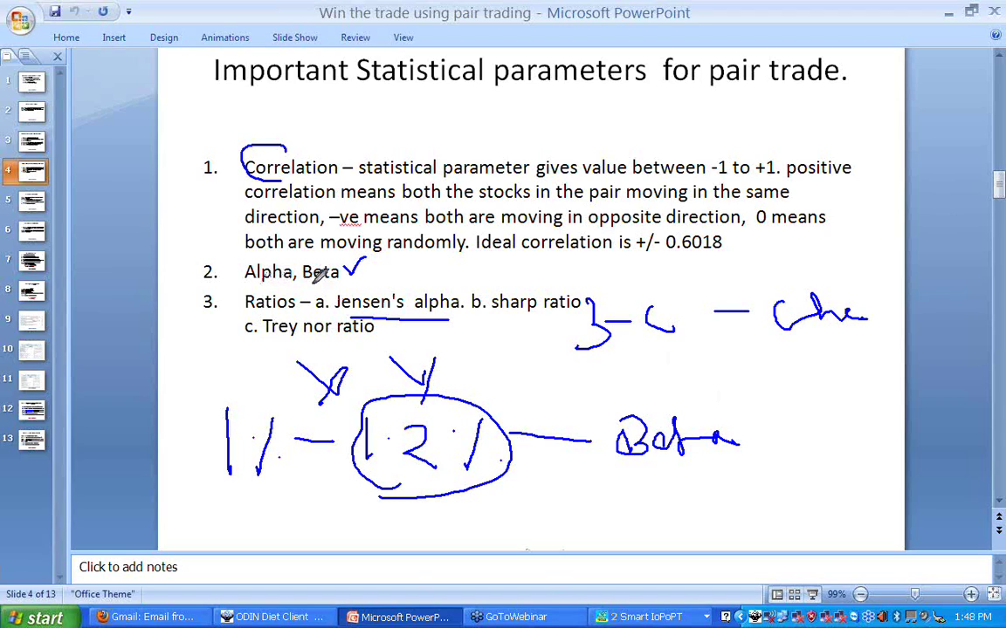
Tick Jensen's, sharp ratio and Treynor ratio, and underline '-1 to +1' in the Correlation line
{"action": "left_click_drag", "start_coordinate": [382, 291], "coordinate": [425, 269]}
{"action": "left_click_drag", "start_coordinate": [541, 285], "coordinate": [572, 278]}
{"action": "left_click_drag", "start_coordinate": [340, 335], "coordinate": [368, 332]}
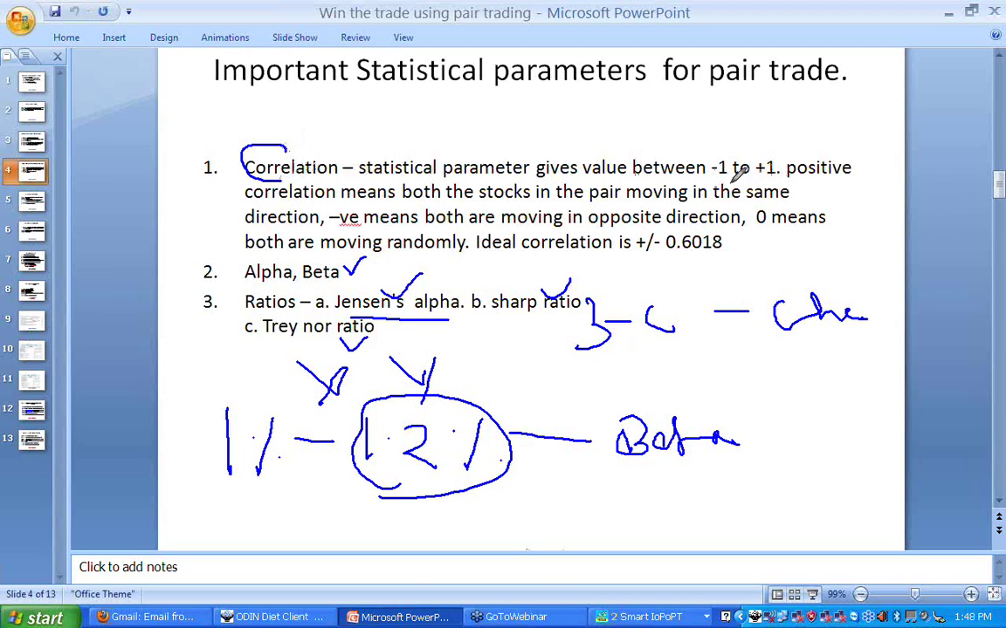
{"action": "left_click_drag", "start_coordinate": [717, 178], "coordinate": [776, 176]}
Handwrite a value above the slide title and draw a '>' under the -0.75 note
{"action": "left_click", "coordinate": [624, 122]}
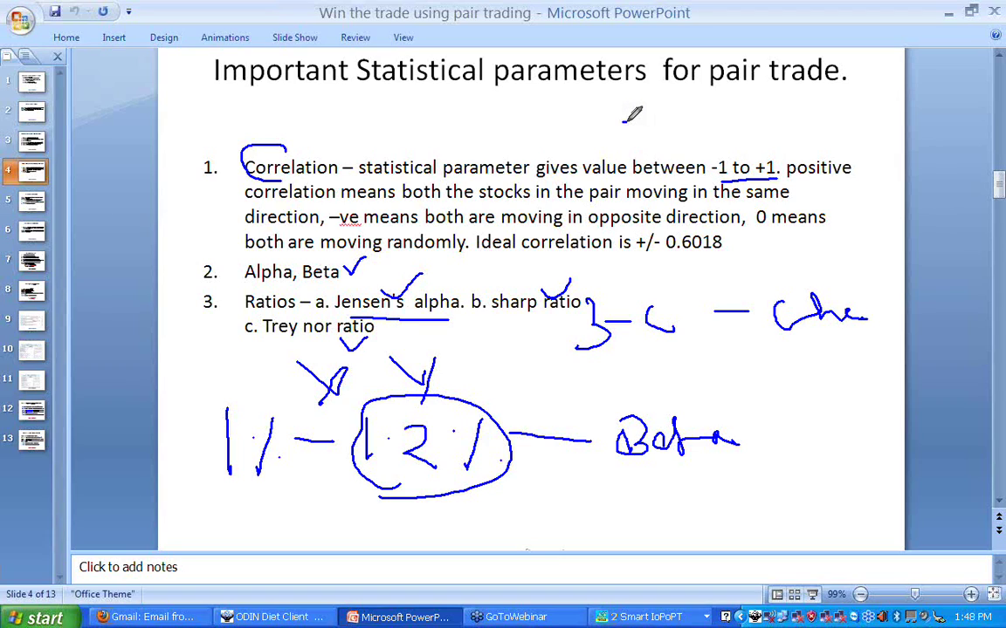
{"action": "mouse_move", "coordinate": [660, 122]}
{"action": "left_mouse_down"}
{"action": "mouse_move", "coordinate": [681, 122]}
{"action": "mouse_move", "coordinate": [665, 150]}
{"action": "left_mouse_up"}
{"action": "mouse_move", "coordinate": [709, 104]}
{"action": "left_mouse_down"}
{"action": "mouse_move", "coordinate": [698, 135]}
{"action": "mouse_move", "coordinate": [737, 109]}
{"action": "mouse_move", "coordinate": [766, 136]}
{"action": "left_mouse_up"}
{"action": "left_click_drag", "start_coordinate": [808, 103], "coordinate": [891, 118]}
{"action": "left_click", "coordinate": [863, 104]}
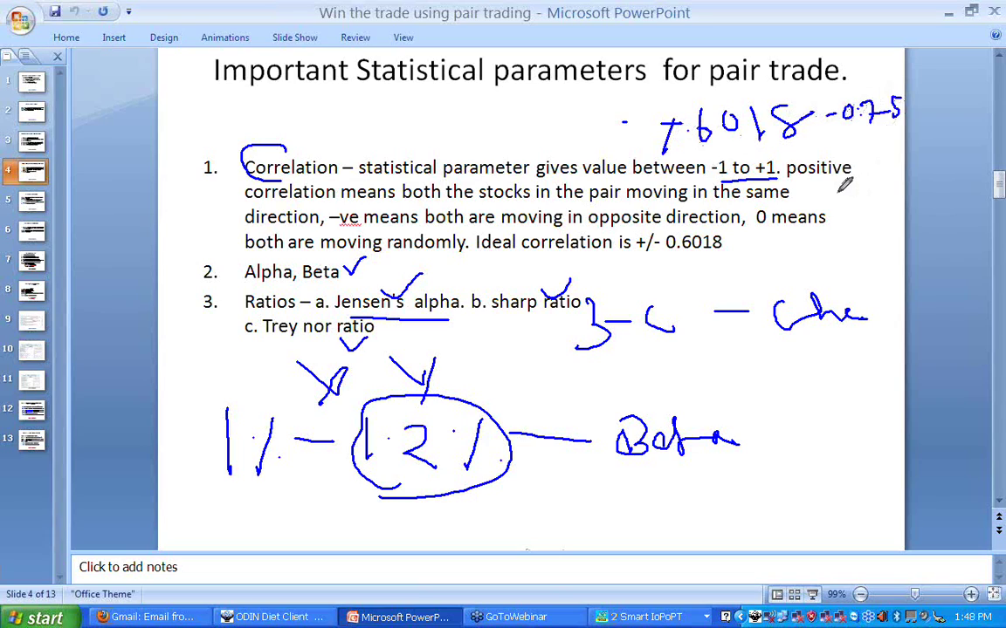
{"action": "left_click_drag", "start_coordinate": [872, 133], "coordinate": [882, 175]}
Write '<.5' above the Correlation line
{"action": "left_click_drag", "start_coordinate": [479, 99], "coordinate": [504, 146]}
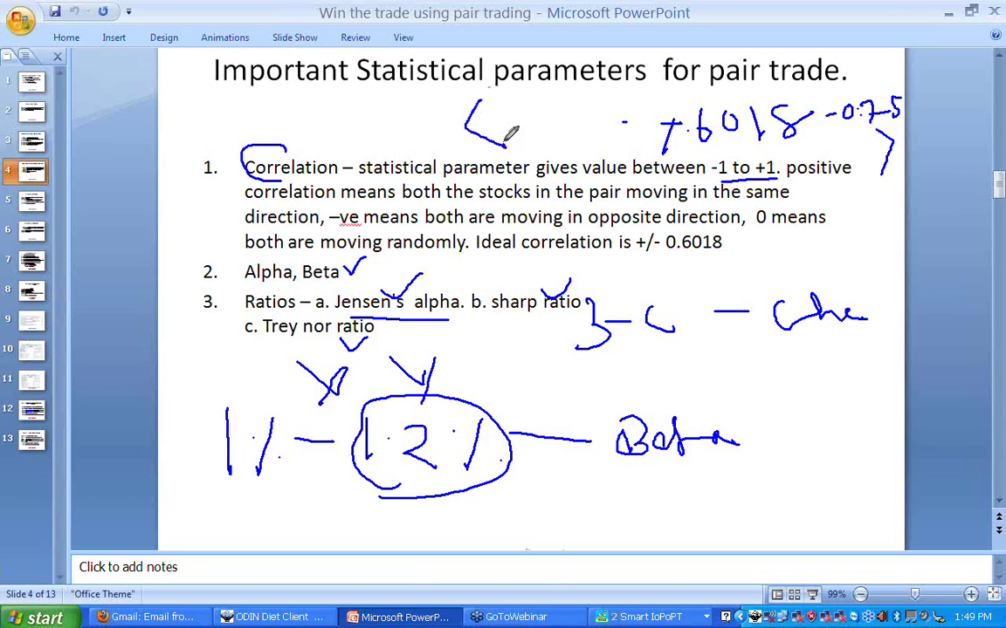
{"action": "left_click", "coordinate": [500, 122]}
{"action": "mouse_move", "coordinate": [522, 108]}
{"action": "left_mouse_down"}
{"action": "mouse_move", "coordinate": [529, 120]}
{"action": "mouse_move", "coordinate": [515, 133]}
{"action": "mouse_move", "coordinate": [555, 104]}
{"action": "left_mouse_up"}
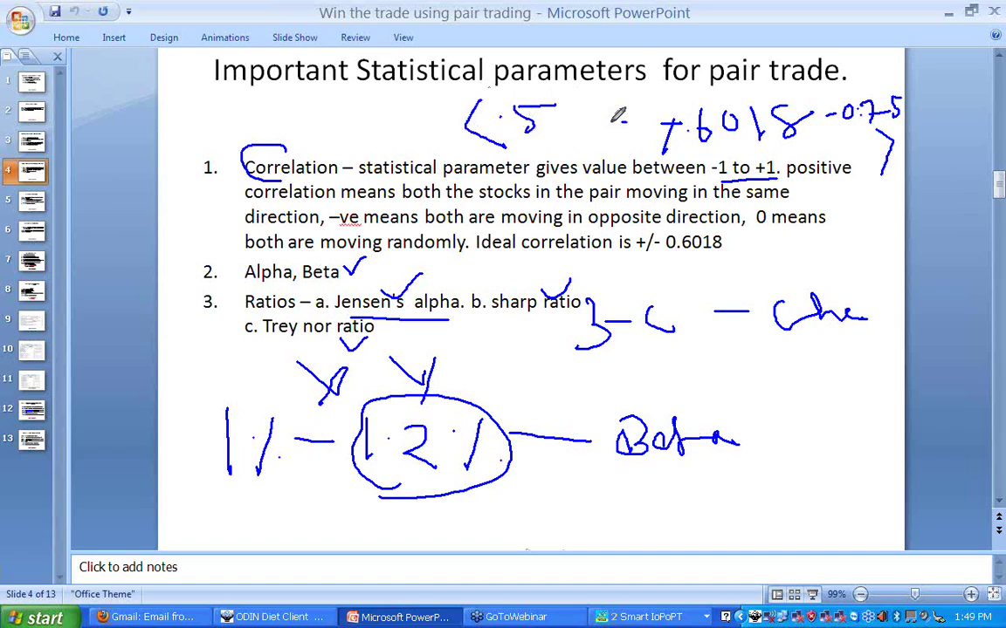
{"action": "left_click", "coordinate": [622, 123]}
On slide 5, bracket conditions 1–4, underline 'below', '+ve to –ve', 'or', 'shows decoupling', then switch to Pair Trade Tool Automated
{"action": "left_click", "coordinate": [32, 201]}
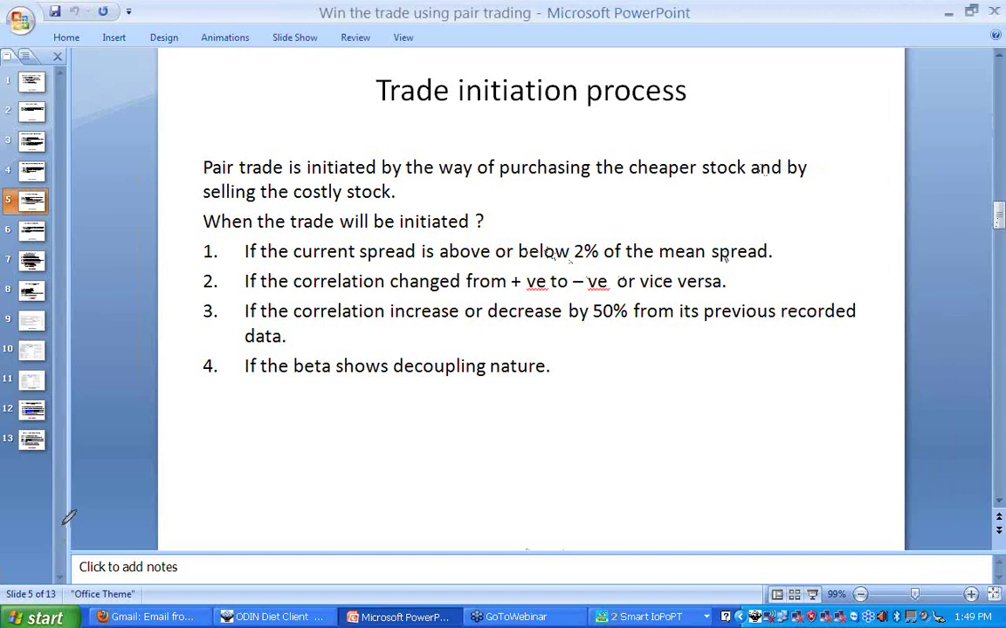
{"action": "left_click_drag", "start_coordinate": [225, 246], "coordinate": [227, 387]}
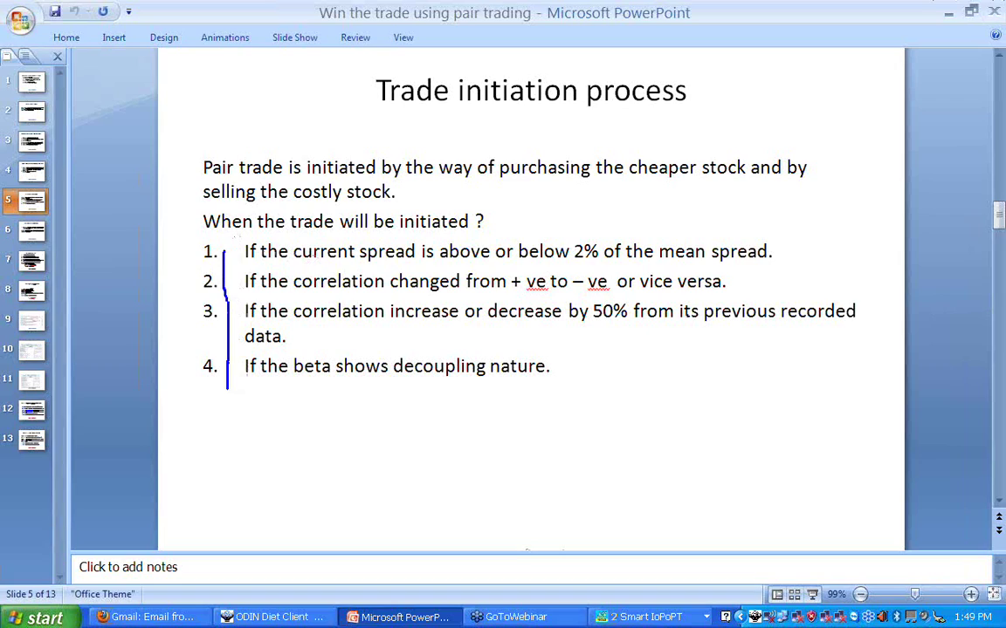
{"action": "left_click_drag", "start_coordinate": [519, 261], "coordinate": [575, 260]}
{"action": "left_click_drag", "start_coordinate": [515, 300], "coordinate": [576, 296]}
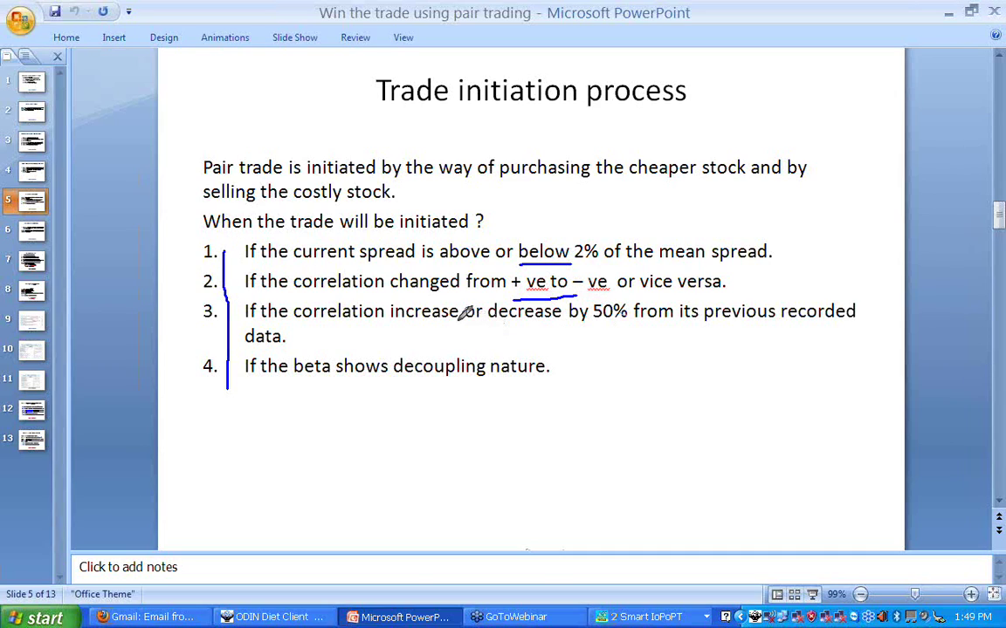
{"action": "left_click_drag", "start_coordinate": [456, 321], "coordinate": [484, 321]}
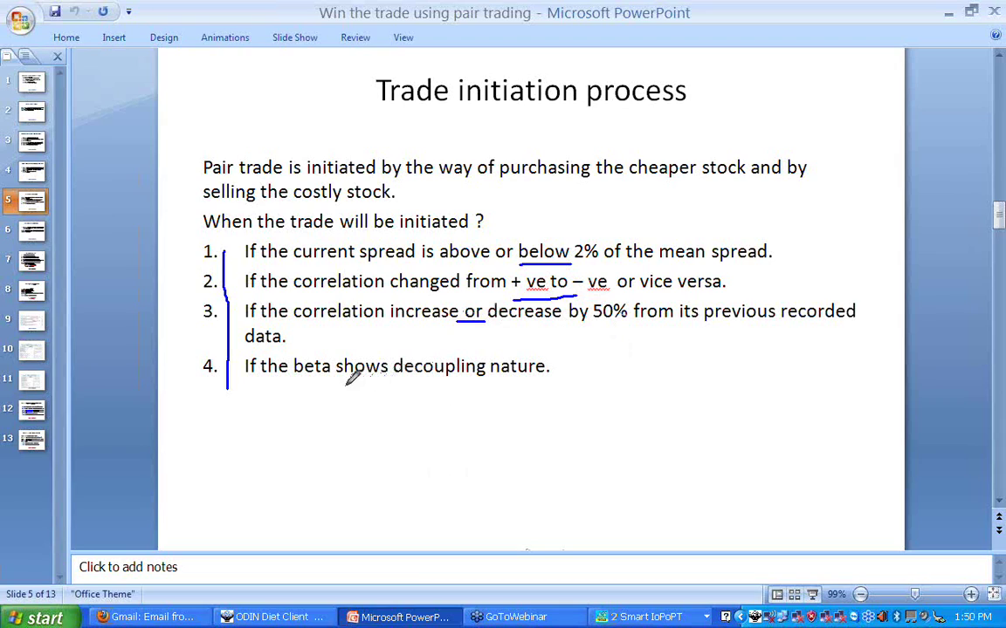
{"action": "left_click_drag", "start_coordinate": [344, 379], "coordinate": [447, 377]}
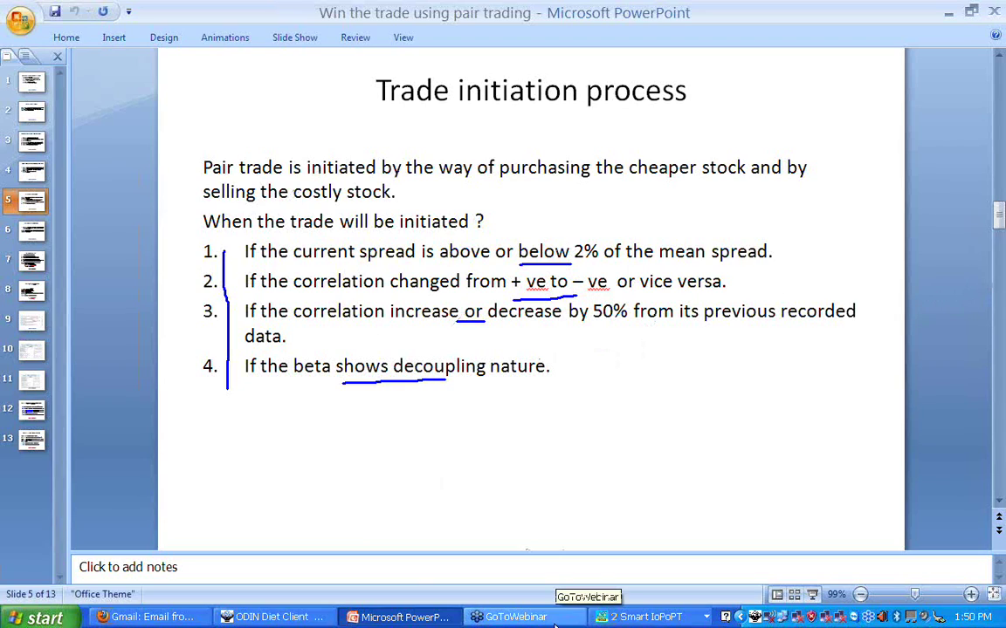
{"action": "left_click", "coordinate": [641, 617]}
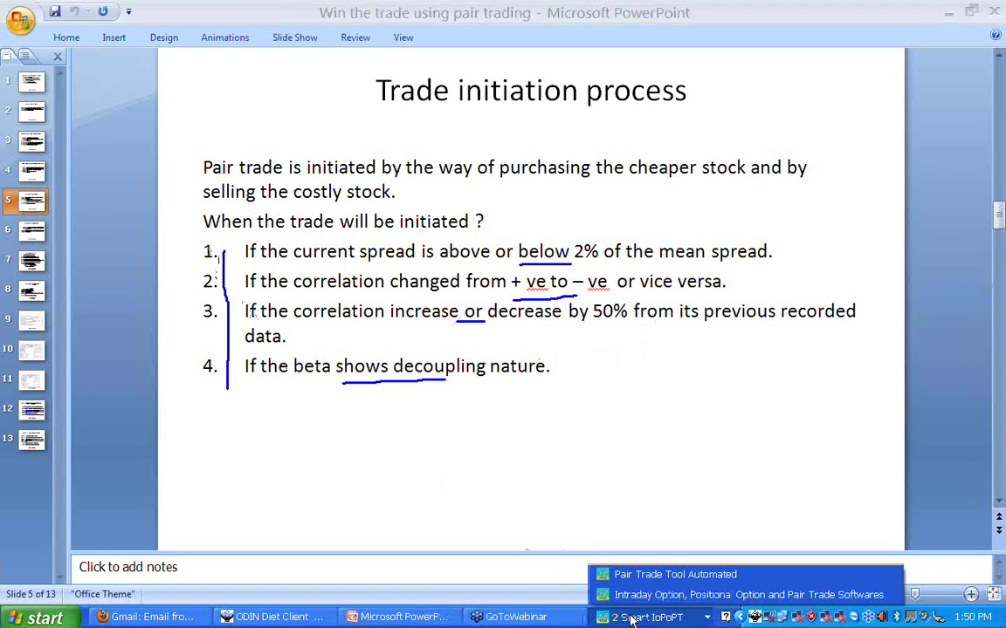
{"action": "left_click", "coordinate": [649, 576]}
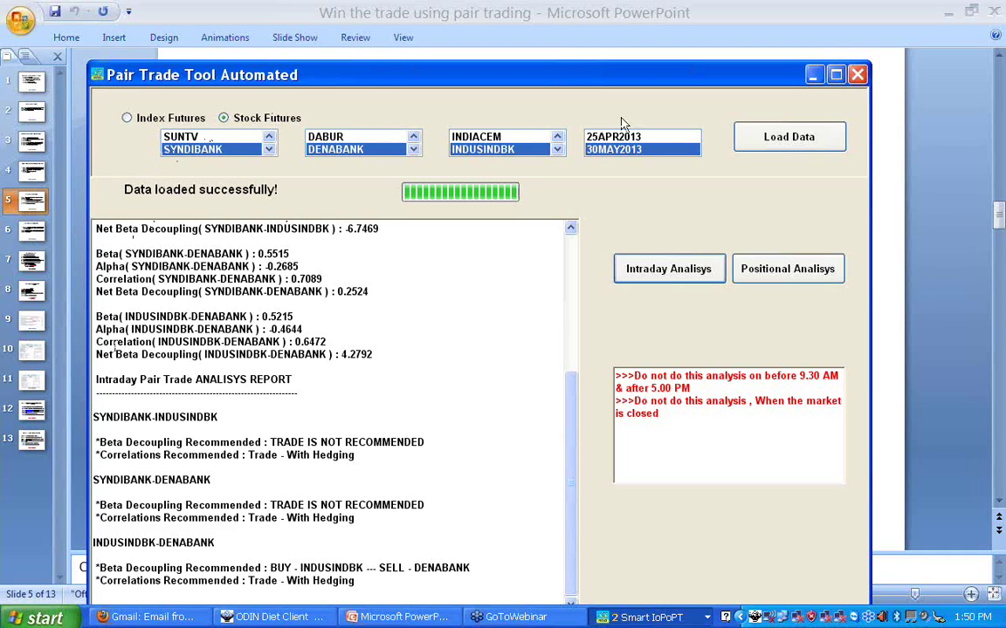
Circle the Load Data step in ink, rerun Intraday Analisys, then show the Positional Analisys report
{"action": "left_click", "coordinate": [899, 259]}
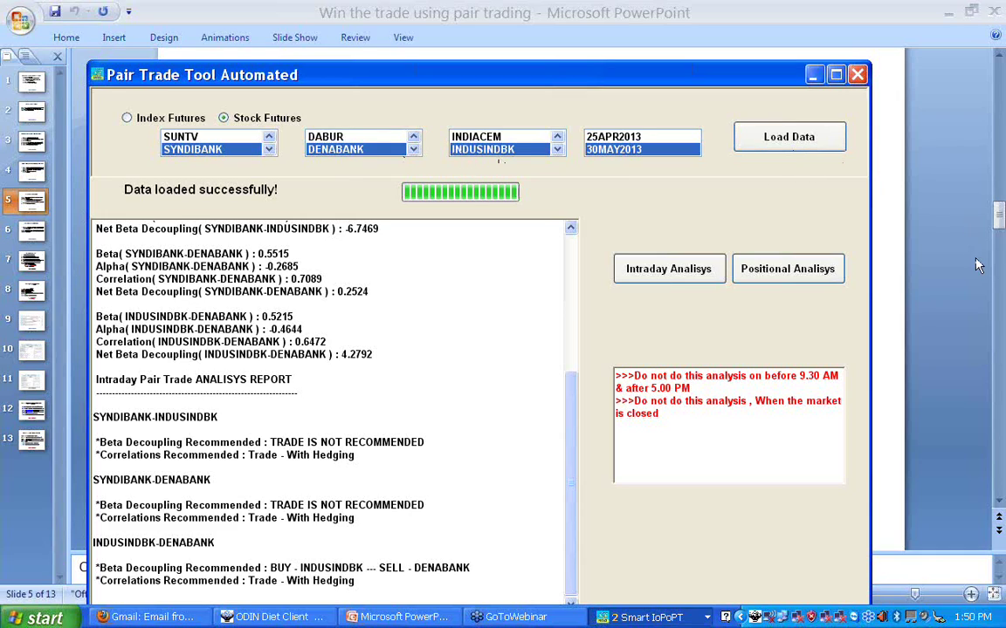
{"action": "mouse_move", "coordinate": [816, 166]}
{"action": "left_mouse_down"}
{"action": "mouse_move", "coordinate": [748, 146]}
{"action": "mouse_move", "coordinate": [824, 106]}
{"action": "mouse_move", "coordinate": [808, 166]}
{"action": "left_mouse_up"}
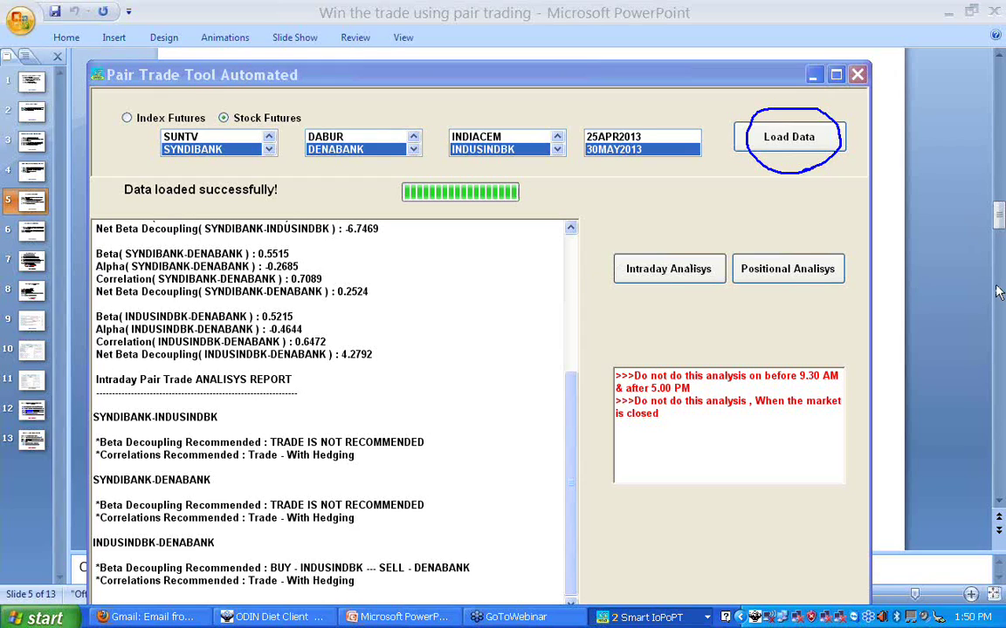
{"action": "left_click", "coordinate": [646, 267]}
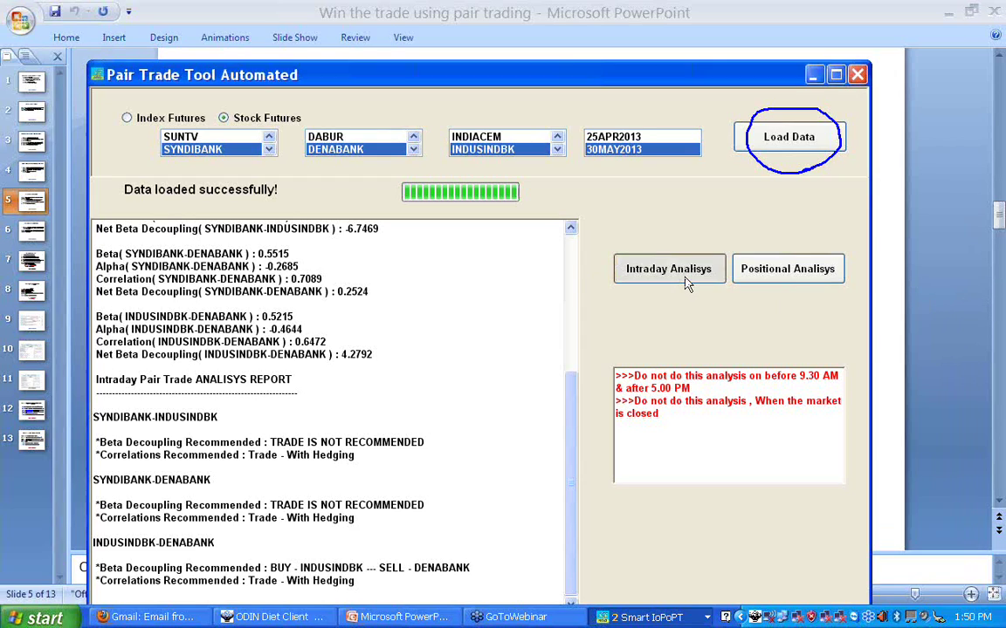
{"action": "left_click", "coordinate": [768, 270]}
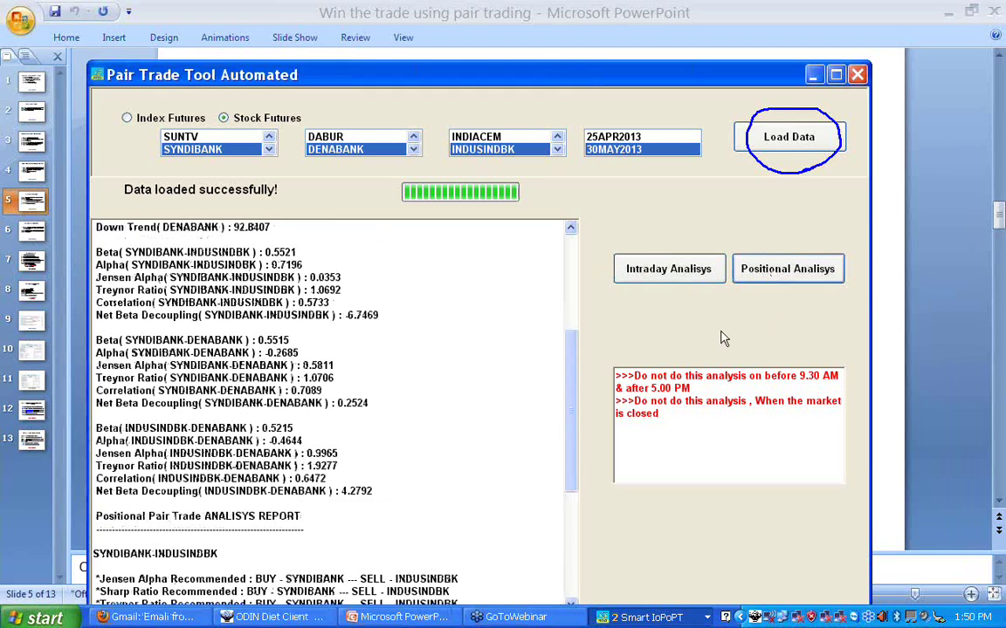
Tick SYNDIBANK volatility 48.2211 and bracket the Sharp Ratios, Jensen/Treynor and SYNDIBANK-INDUSINDBK beta/alpha lines
{"action": "left_click_drag", "start_coordinate": [583, 413], "coordinate": [579, 304]}
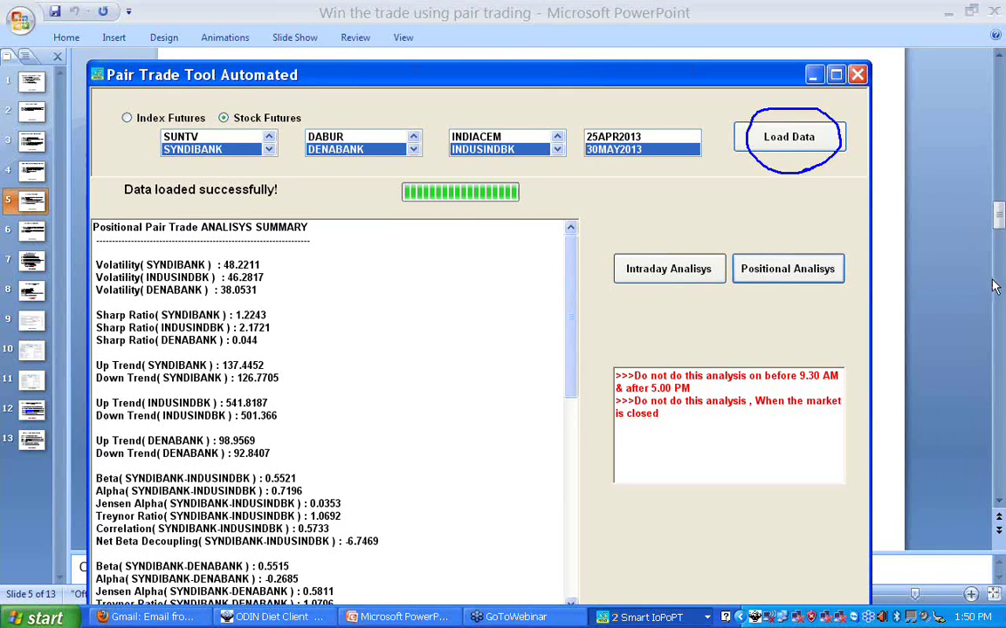
{"action": "left_click", "coordinate": [896, 260]}
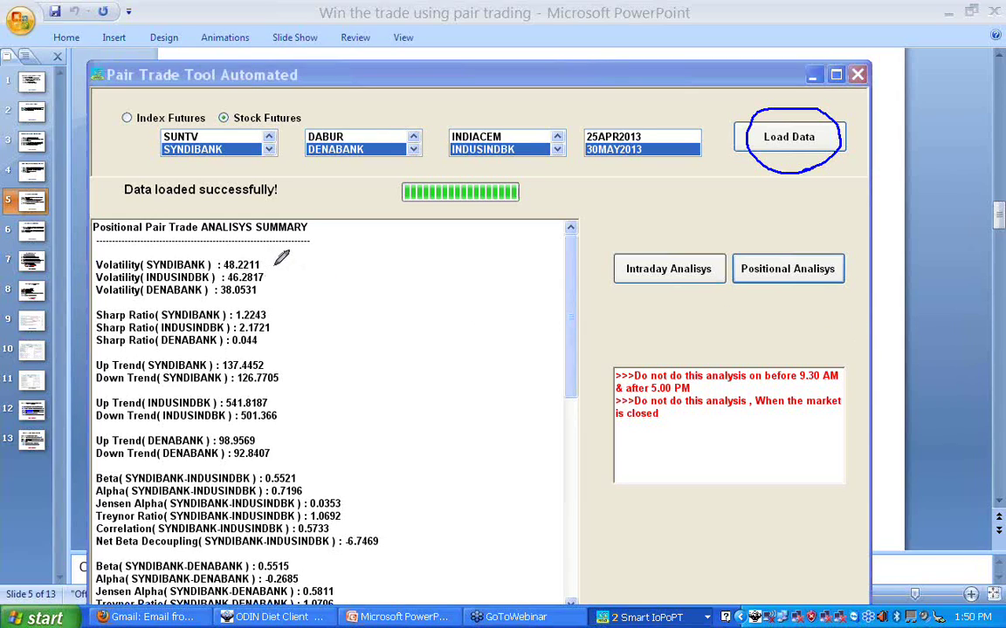
{"action": "left_click_drag", "start_coordinate": [265, 260], "coordinate": [293, 256]}
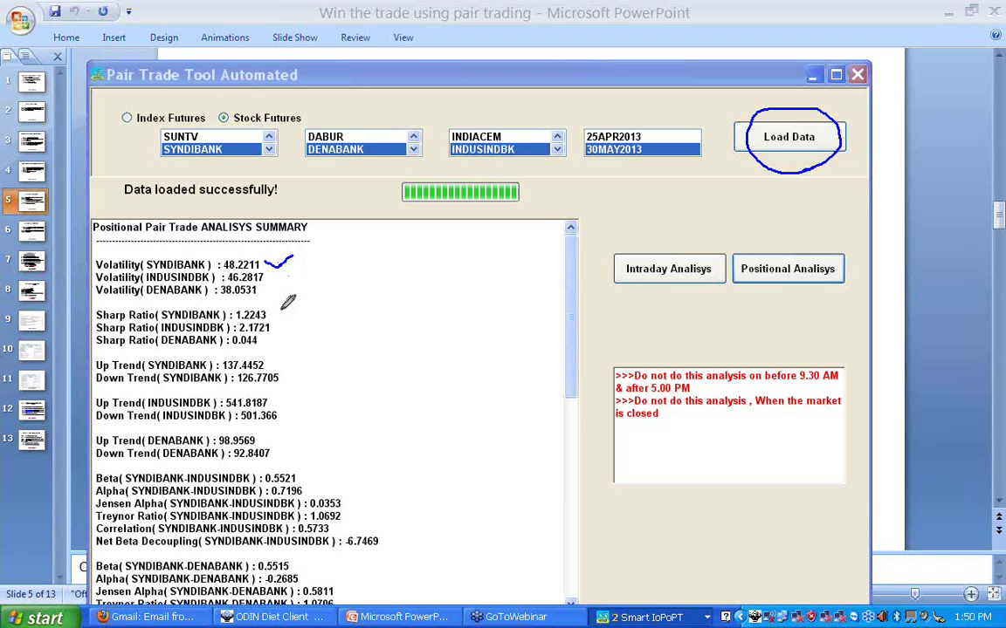
{"action": "mouse_move", "coordinate": [276, 311]}
{"action": "left_mouse_down"}
{"action": "mouse_move", "coordinate": [281, 330]}
{"action": "mouse_move", "coordinate": [262, 358]}
{"action": "left_mouse_up"}
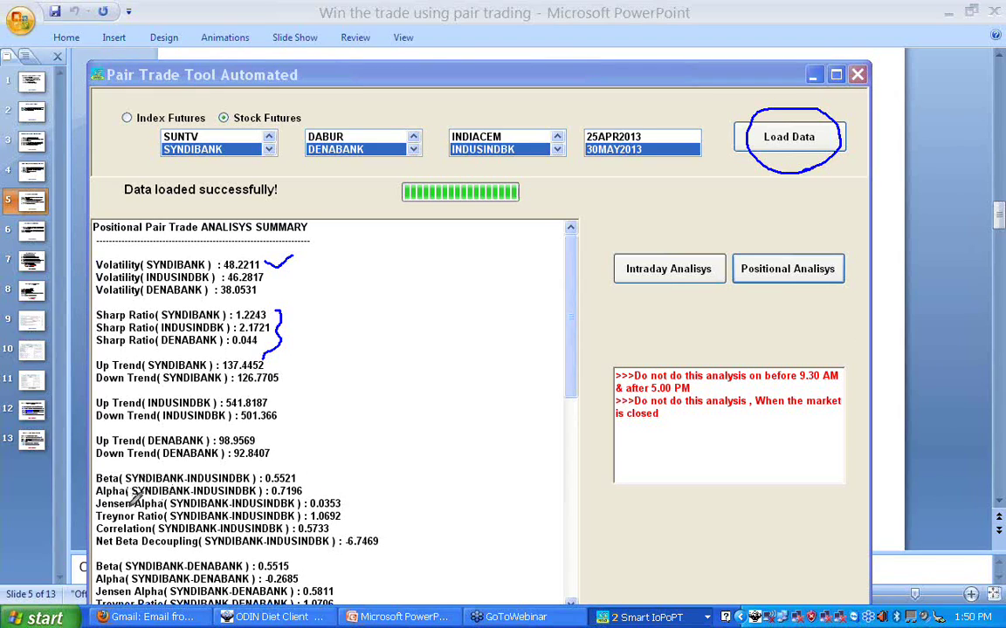
{"action": "left_click_drag", "start_coordinate": [97, 511], "coordinate": [96, 515]}
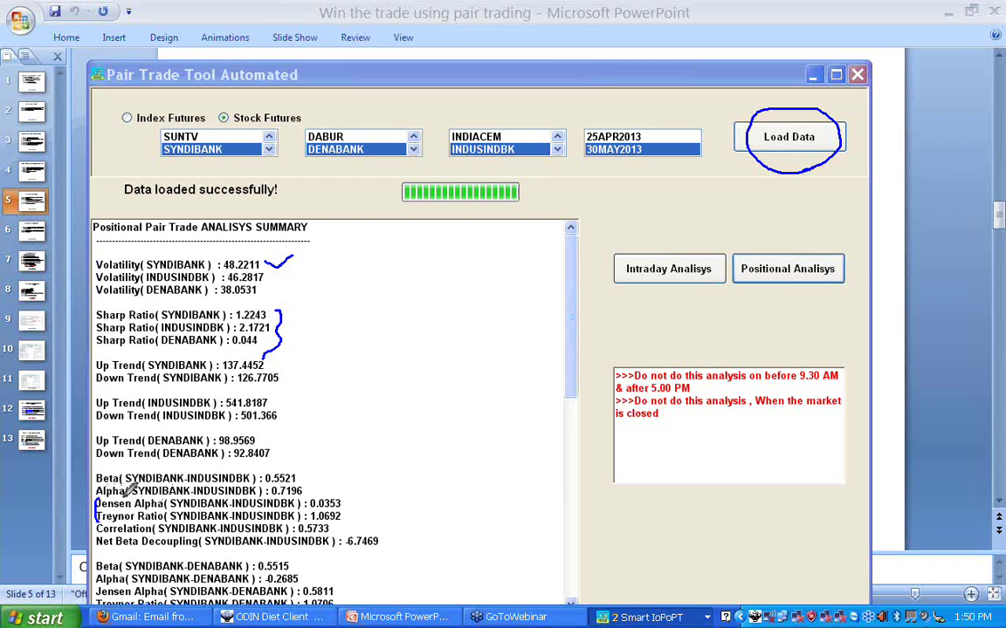
{"action": "left_click_drag", "start_coordinate": [298, 473], "coordinate": [300, 493]}
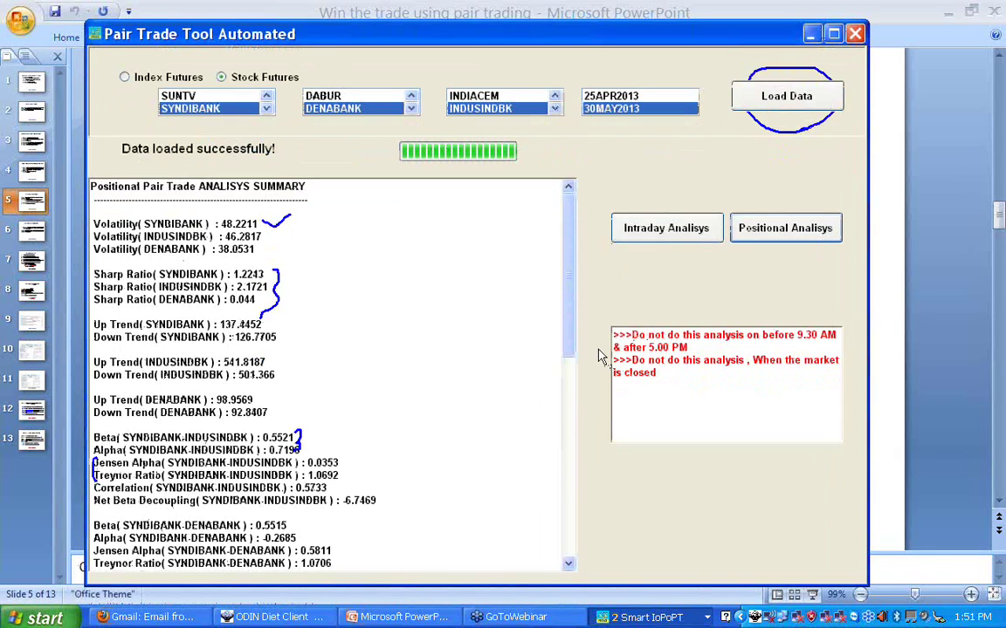
{"action": "scroll", "coordinate": [566, 480], "scroll_direction": "down", "scroll_amount": 10}
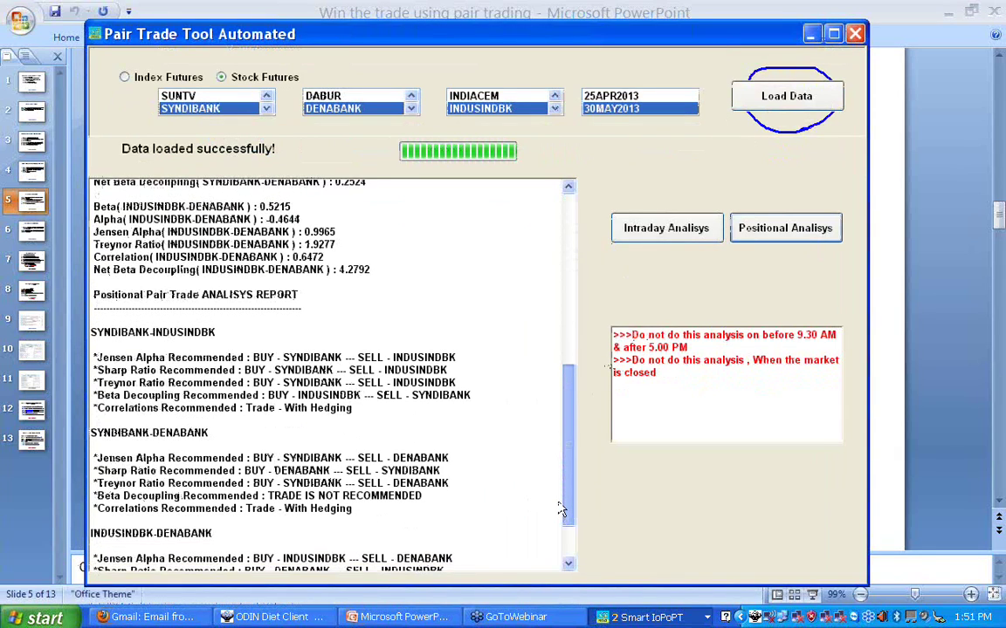
{"action": "scroll", "coordinate": [561, 509], "scroll_direction": "down", "scroll_amount": 2}
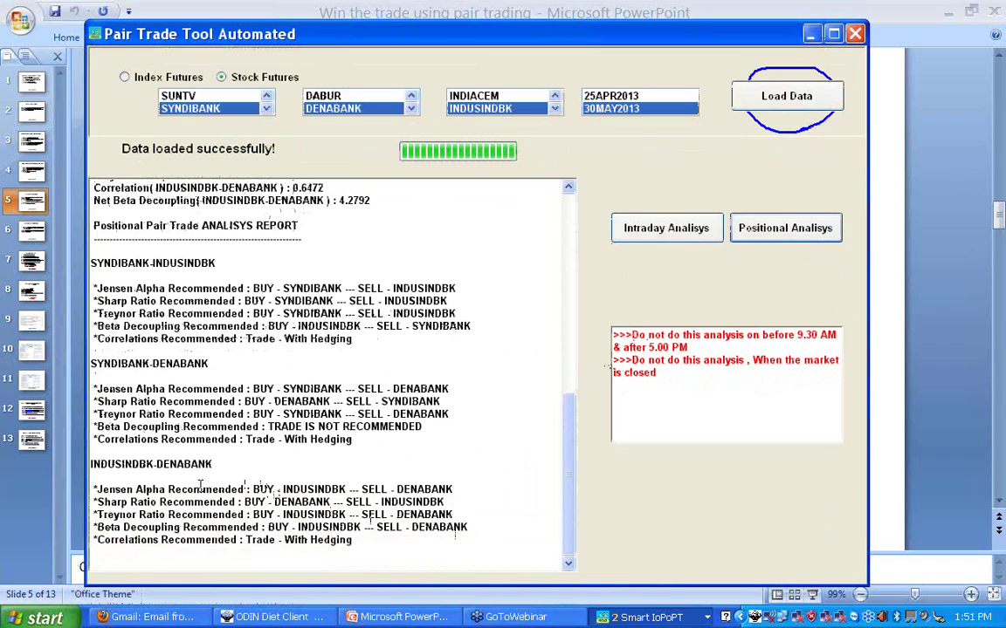
{"action": "left_click_drag", "start_coordinate": [96, 490], "coordinate": [262, 492]}
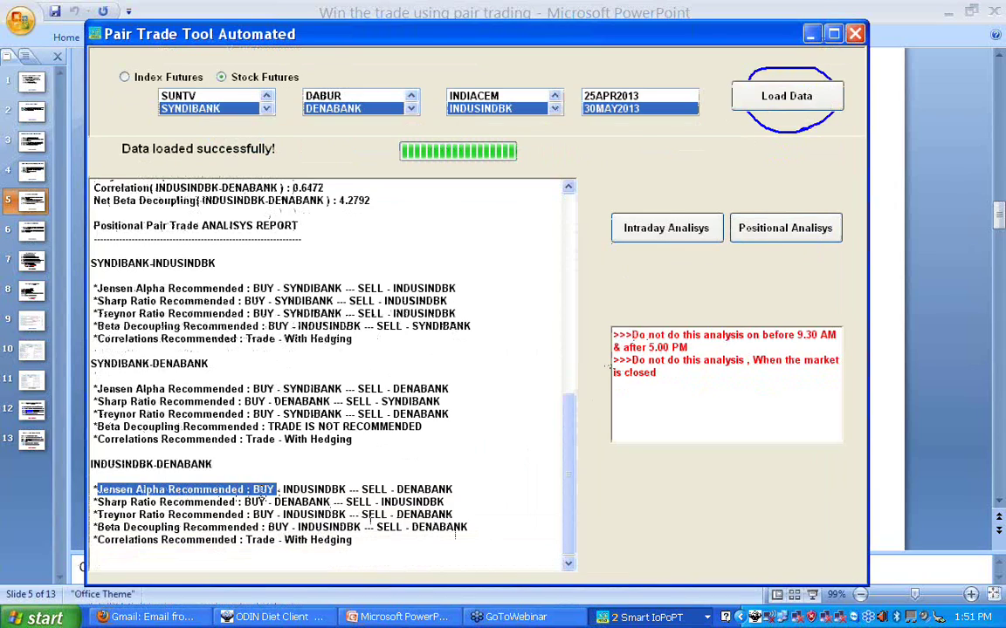
{"action": "left_click", "coordinate": [101, 499]}
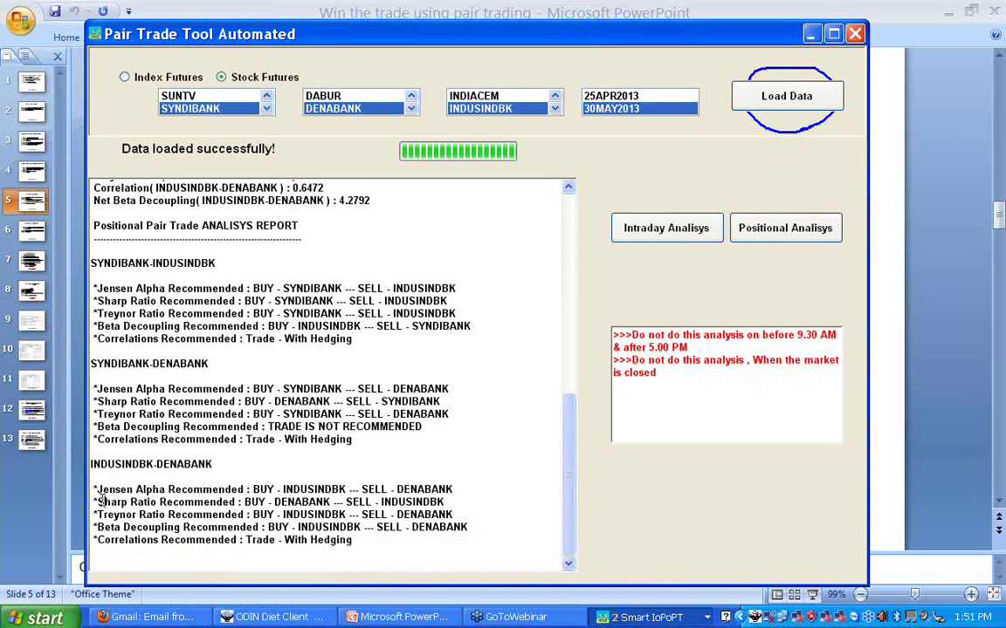
{"action": "left_click_drag", "start_coordinate": [98, 502], "coordinate": [268, 503]}
{"action": "left_click_drag", "start_coordinate": [97, 515], "coordinate": [245, 516]}
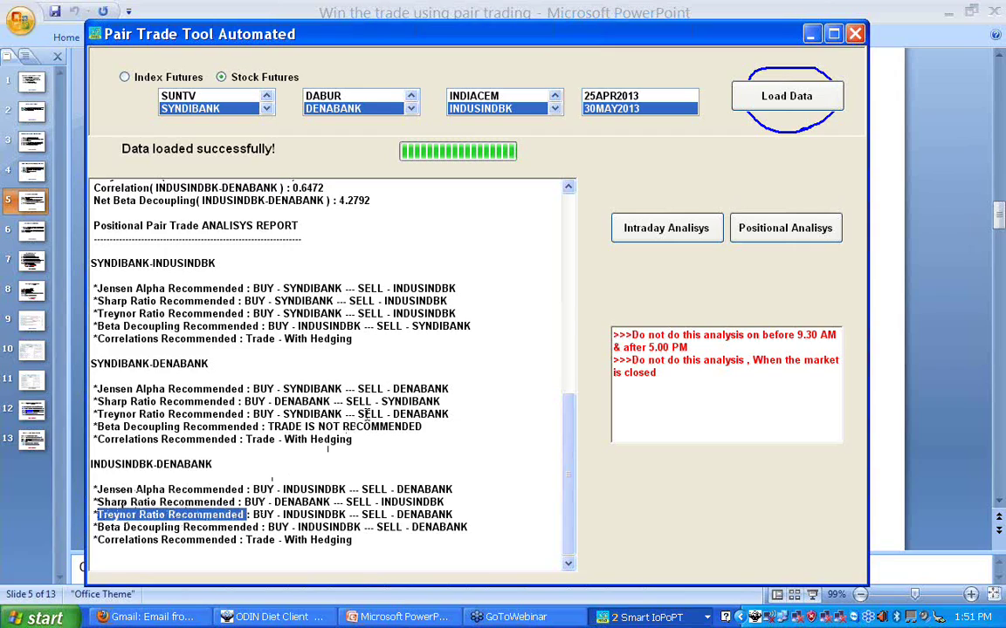
{"action": "left_click_drag", "start_coordinate": [268, 527], "coordinate": [472, 527]}
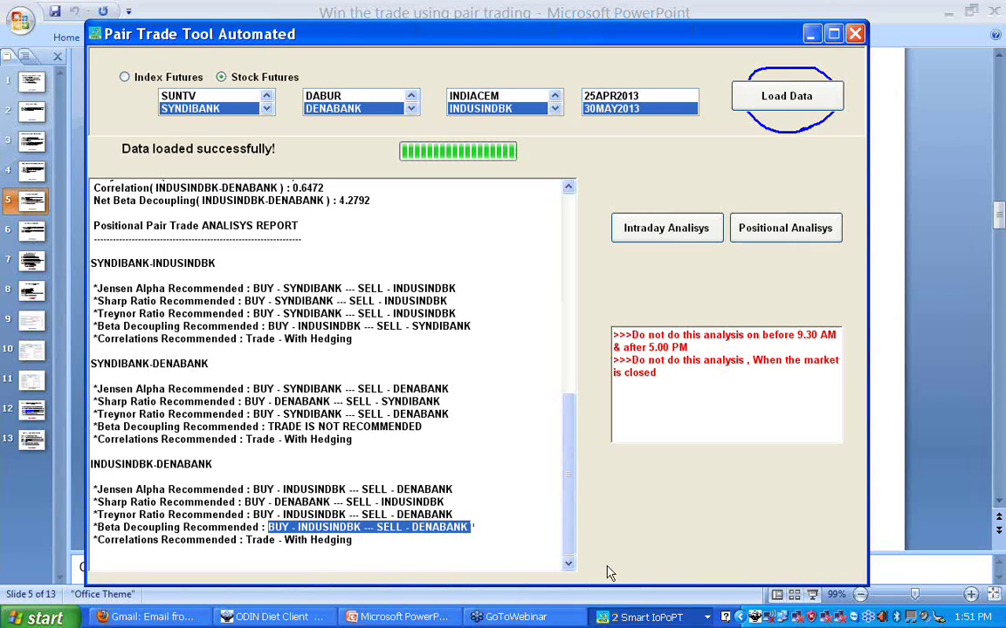
{"action": "left_click", "coordinate": [964, 303]}
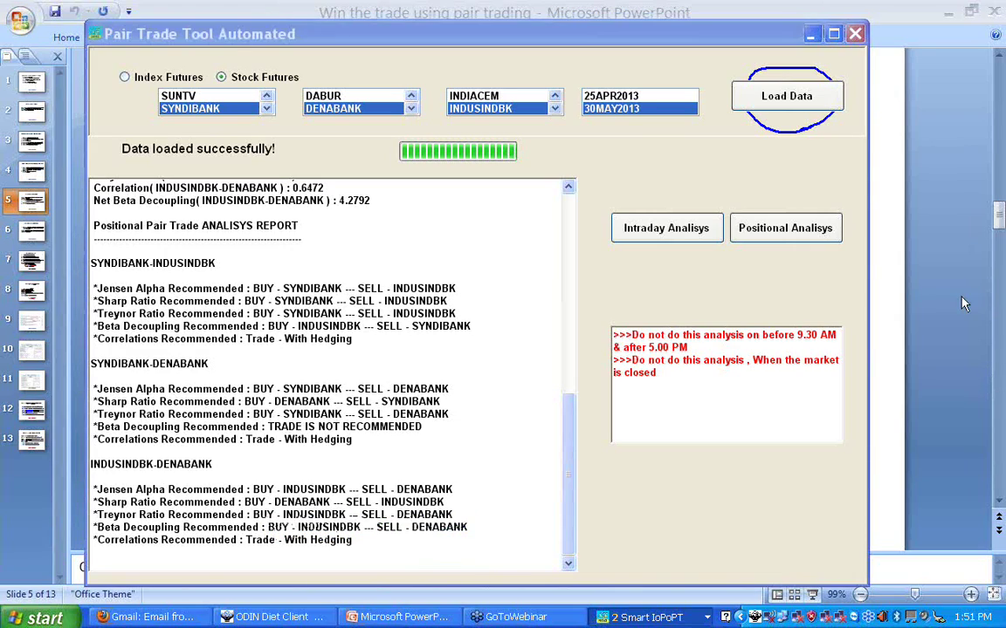
Tick the SYNDIBANK-DENABANK Jensen Alpha line, circle net beta decoupling 4.2792, and minimize the tool
{"action": "mouse_move", "coordinate": [105, 384]}
{"action": "left_mouse_down"}
{"action": "mouse_move", "coordinate": [124, 377]}
{"action": "mouse_move", "coordinate": [111, 406]}
{"action": "left_mouse_up"}
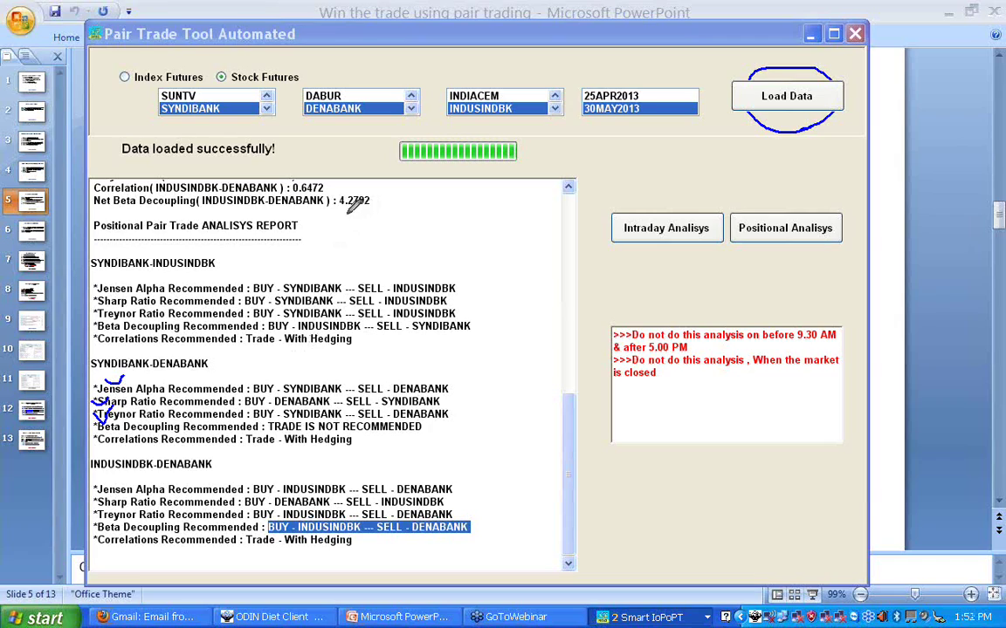
{"action": "mouse_move", "coordinate": [349, 185]}
{"action": "left_mouse_down"}
{"action": "mouse_move", "coordinate": [332, 201]}
{"action": "mouse_move", "coordinate": [354, 215]}
{"action": "mouse_move", "coordinate": [373, 187]}
{"action": "left_mouse_up"}
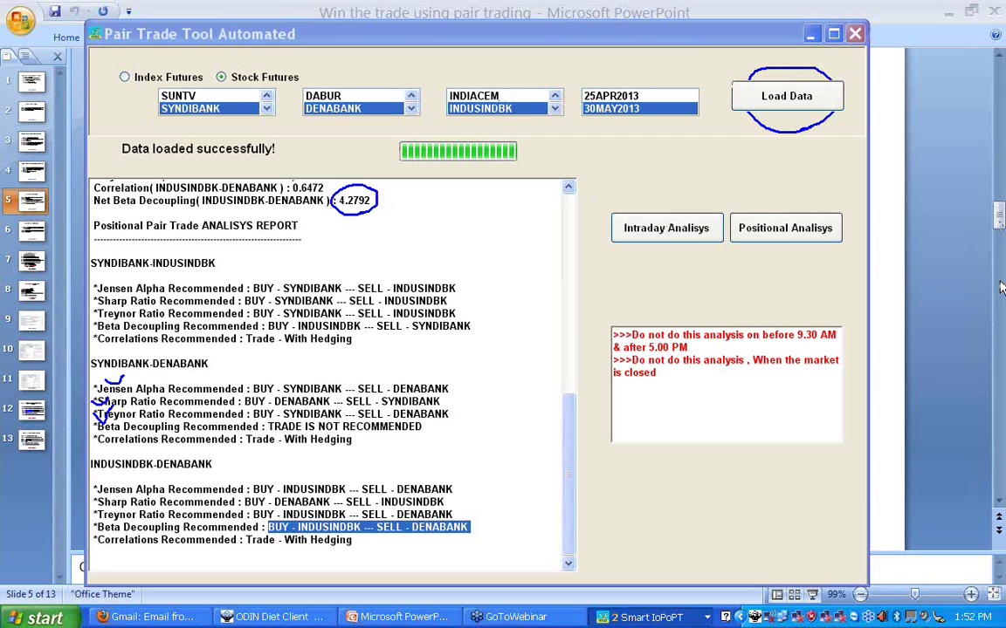
{"action": "left_click", "coordinate": [810, 34]}
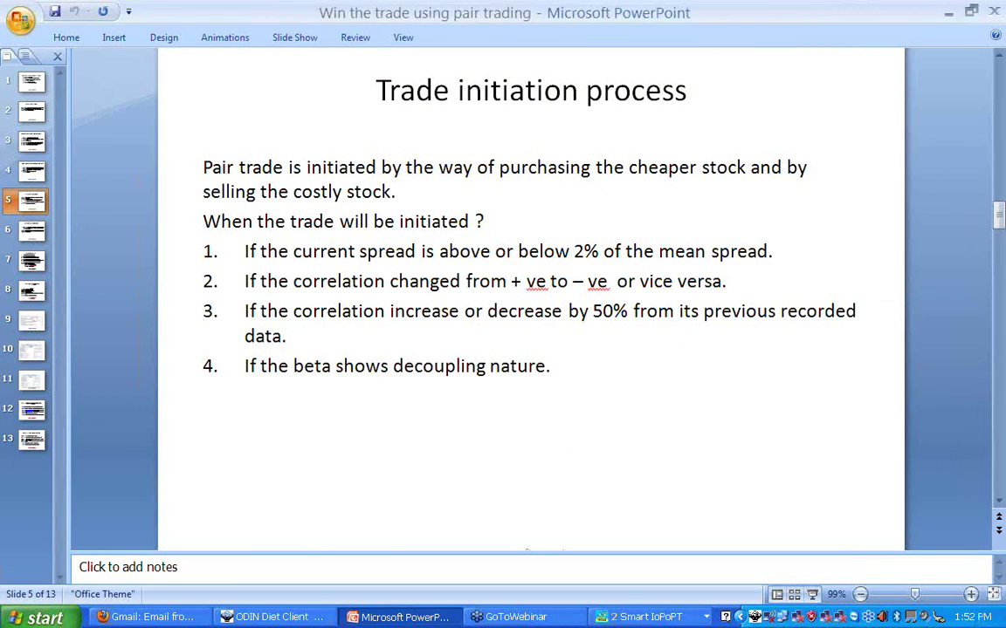
Handwrite '1:52' with '16' beneath it, below the beta decoupling condition on slide 5
{"action": "left_click_drag", "start_coordinate": [693, 352], "coordinate": [708, 401]}
{"action": "left_click", "coordinate": [734, 347]}
{"action": "left_click", "coordinate": [740, 374]}
{"action": "mouse_move", "coordinate": [767, 342]}
{"action": "left_mouse_down"}
{"action": "mouse_move", "coordinate": [768, 371]}
{"action": "mouse_move", "coordinate": [803, 329]}
{"action": "mouse_move", "coordinate": [810, 367]}
{"action": "mouse_move", "coordinate": [825, 371]}
{"action": "left_mouse_up"}
{"action": "left_click_drag", "start_coordinate": [589, 417], "coordinate": [602, 472]}
{"action": "left_click_drag", "start_coordinate": [626, 408], "coordinate": [631, 447]}
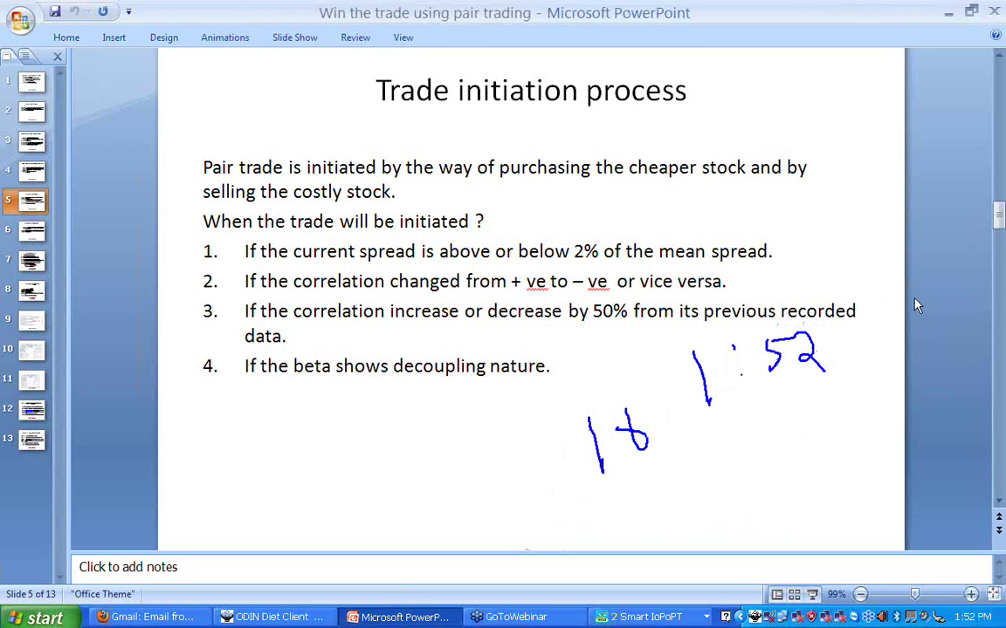
On slide 9, tick the 9:55 and date notes, circle 134, underline the title, add check marks
{"action": "left_click", "coordinate": [35, 323]}
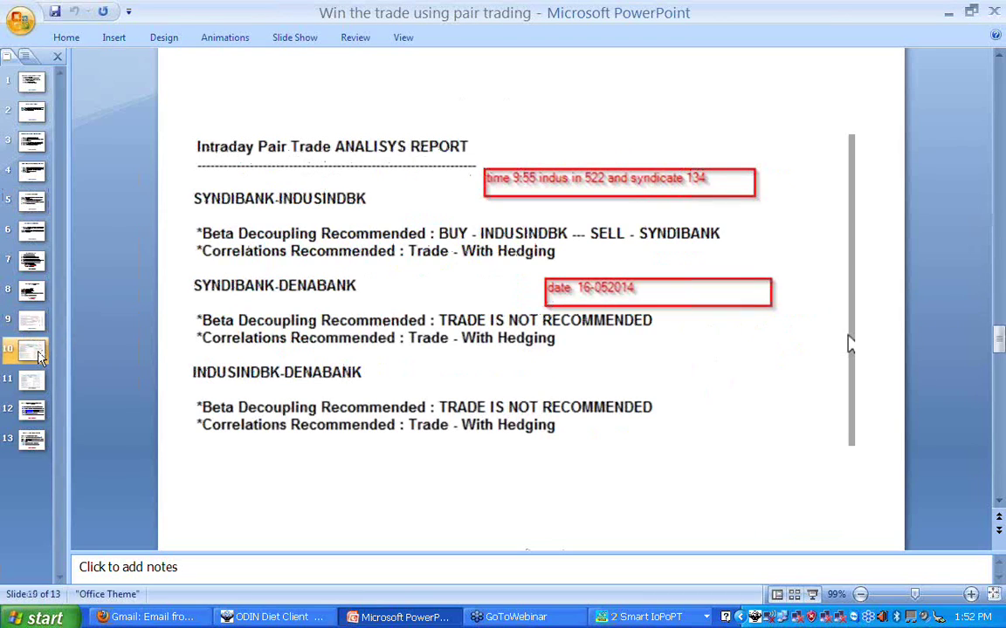
{"action": "key", "text": "Down"}
{"action": "key", "text": "Up"}
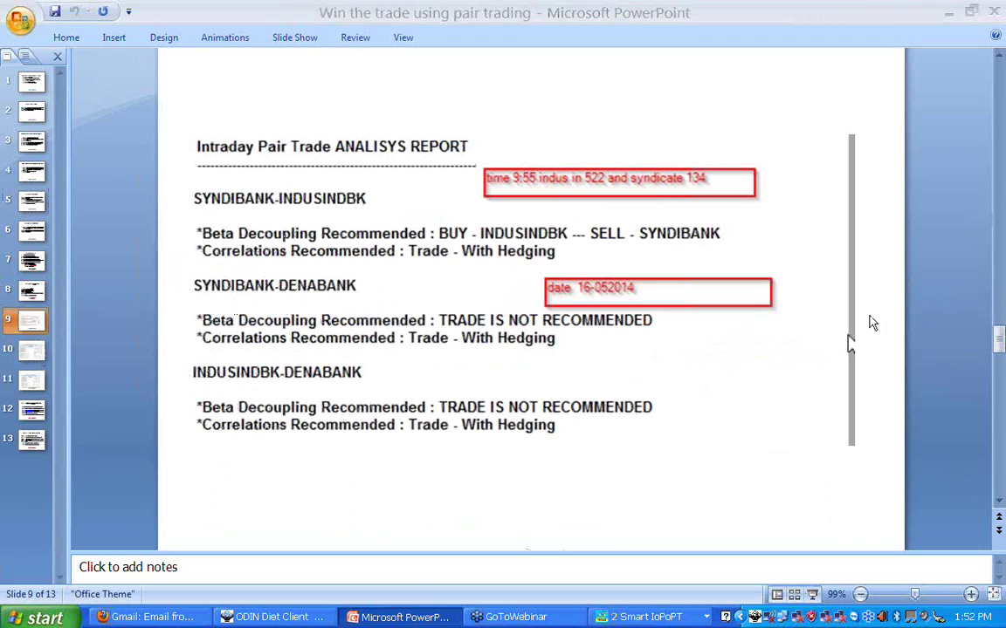
{"action": "mouse_move", "coordinate": [548, 153]}
{"action": "left_mouse_down"}
{"action": "mouse_move", "coordinate": [604, 126]}
{"action": "mouse_move", "coordinate": [581, 171]}
{"action": "mouse_move", "coordinate": [593, 192]}
{"action": "mouse_move", "coordinate": [623, 164]}
{"action": "left_mouse_up"}
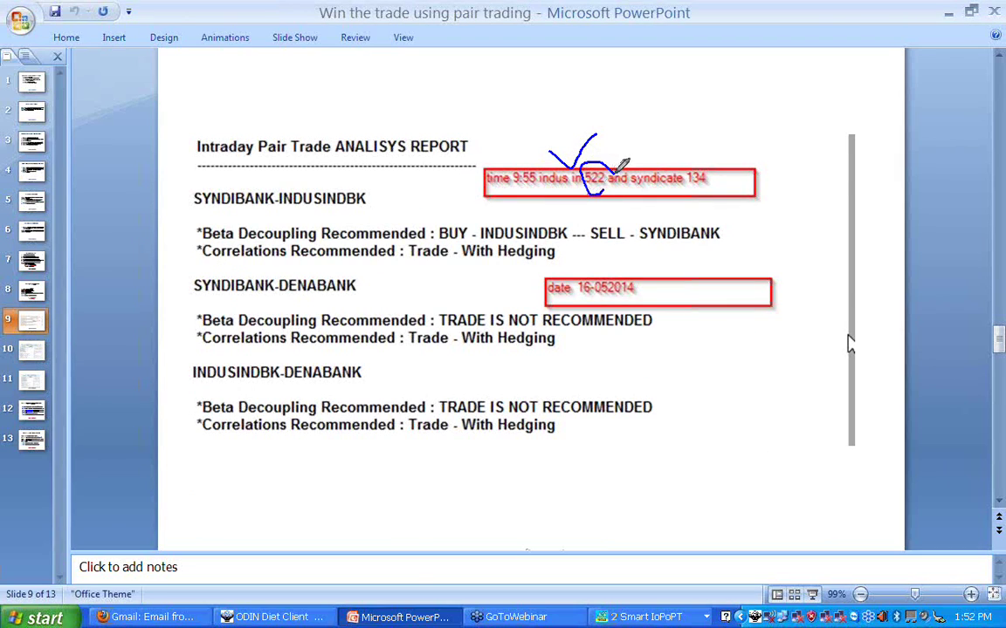
{"action": "mouse_move", "coordinate": [703, 192]}
{"action": "left_mouse_down"}
{"action": "mouse_move", "coordinate": [691, 152]}
{"action": "mouse_move", "coordinate": [717, 162]}
{"action": "mouse_move", "coordinate": [719, 209]}
{"action": "left_mouse_up"}
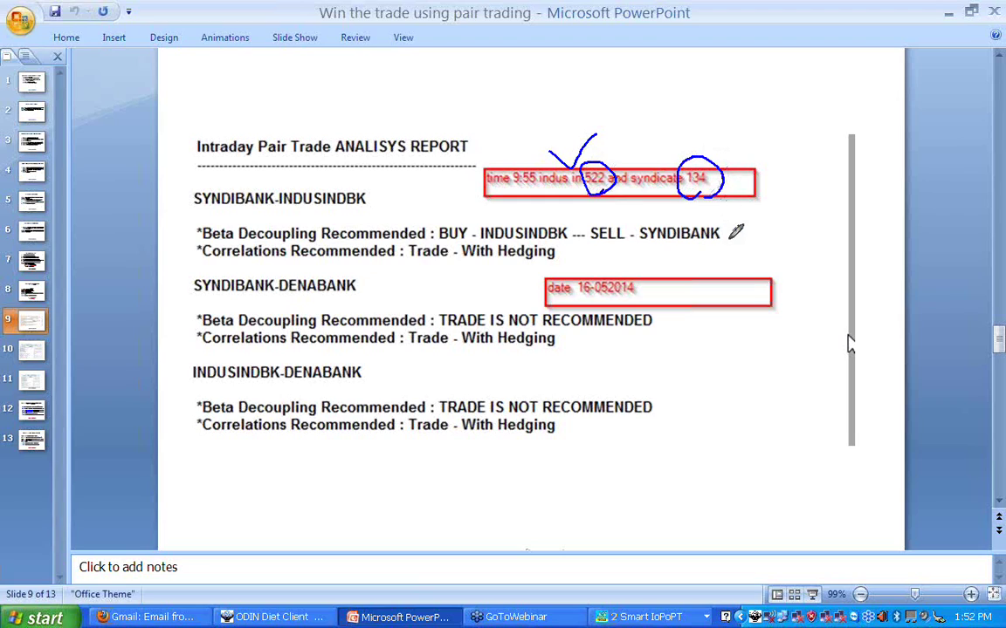
{"action": "left_click_drag", "start_coordinate": [636, 264], "coordinate": [656, 256]}
{"action": "left_click_drag", "start_coordinate": [226, 157], "coordinate": [397, 156]}
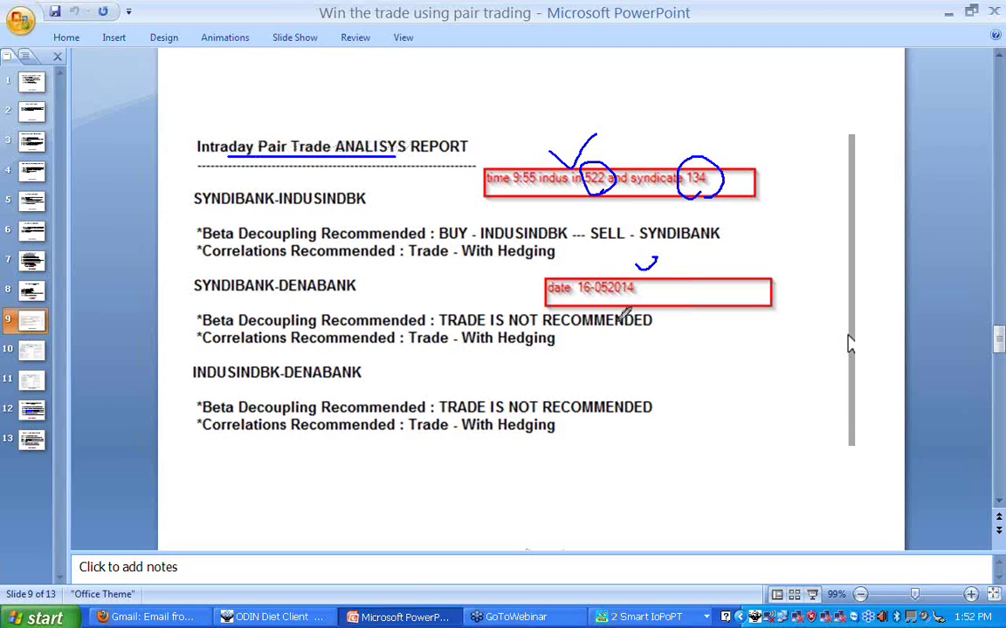
{"action": "left_click_drag", "start_coordinate": [487, 213], "coordinate": [509, 204]}
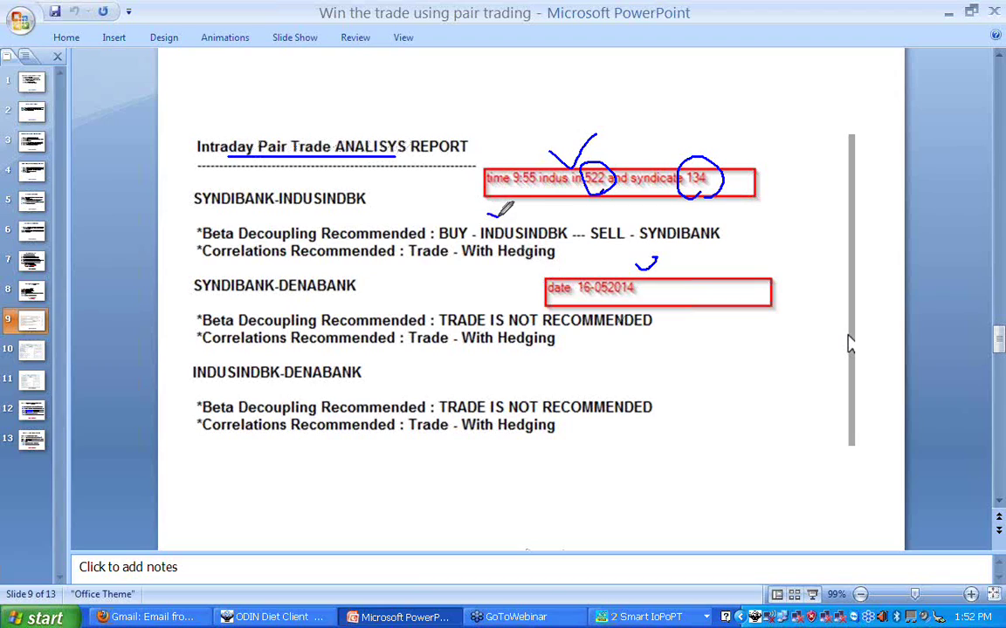
{"action": "left_click_drag", "start_coordinate": [616, 219], "coordinate": [662, 194]}
{"action": "left_click", "coordinate": [641, 617]}
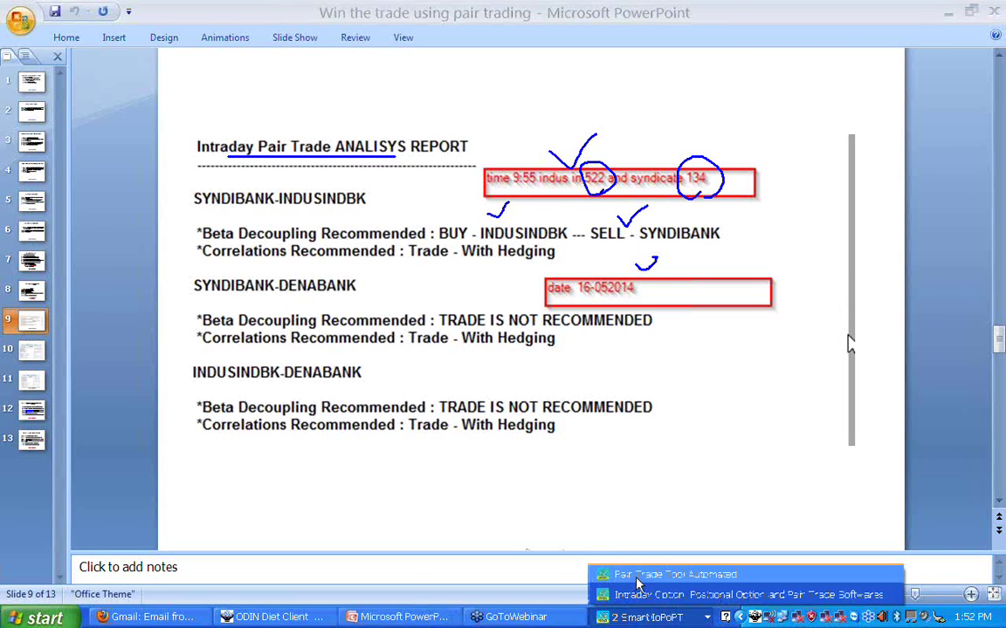
Bring up Pair Trade Tool Automated, reload the data and run the Intraday Analysis report
{"action": "left_click", "coordinate": [637, 578]}
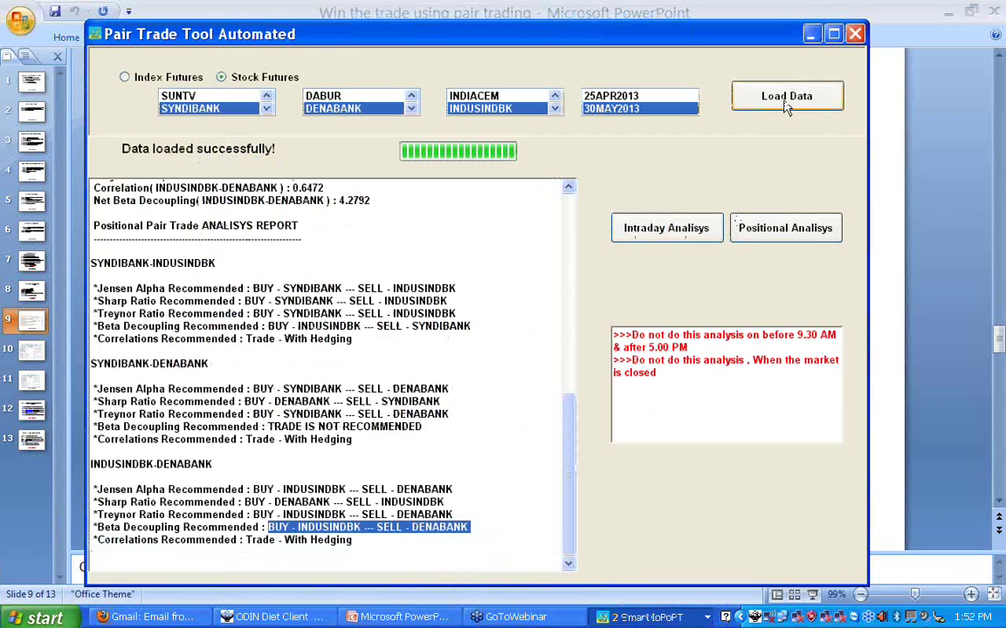
{"action": "left_click", "coordinate": [785, 98]}
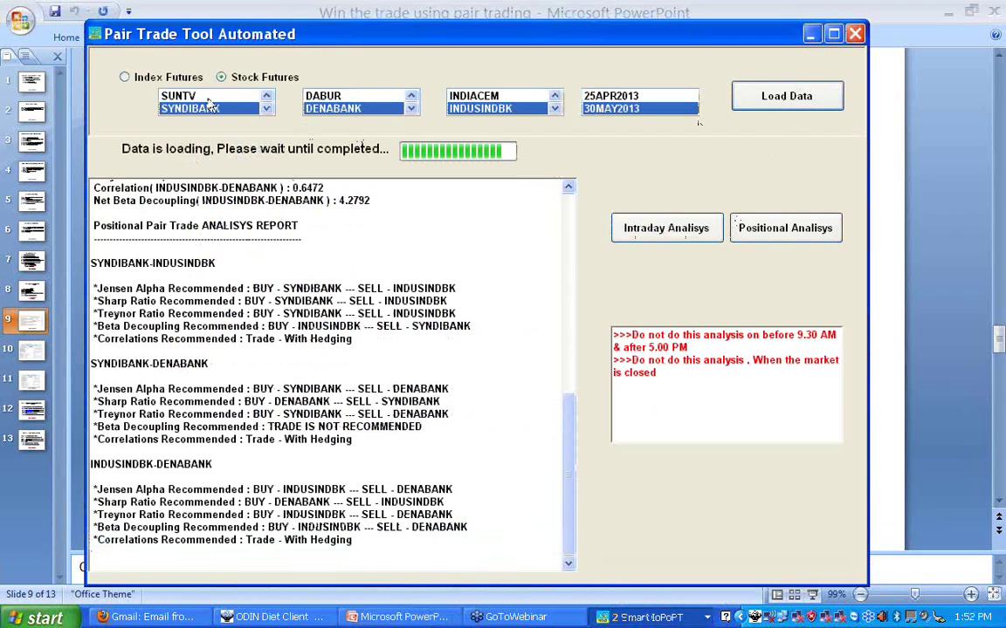
{"action": "left_click", "coordinate": [714, 236]}
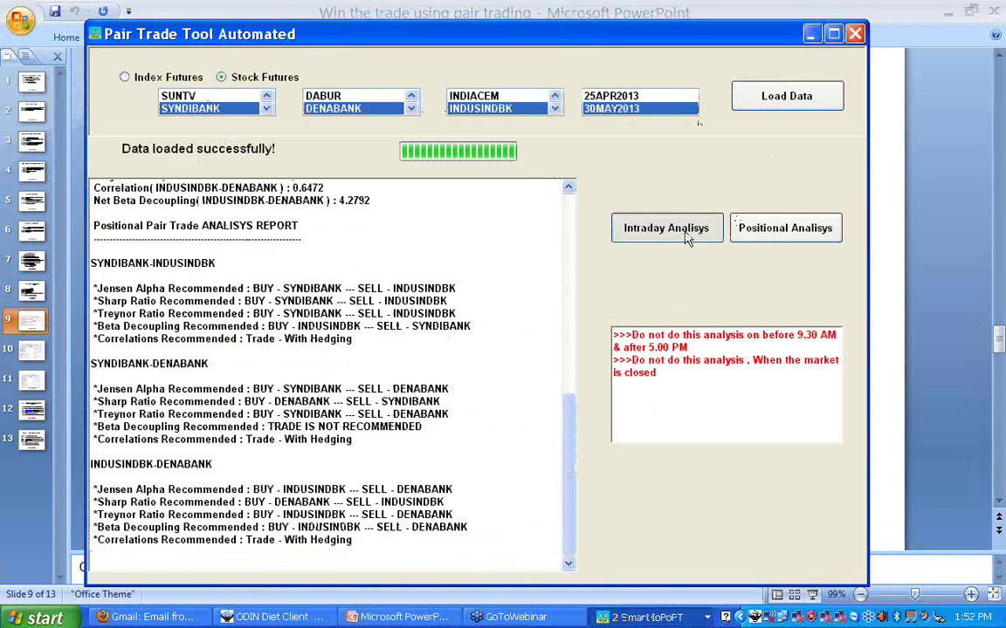
{"action": "scroll", "coordinate": [574, 395], "scroll_direction": "up", "scroll_amount": 8}
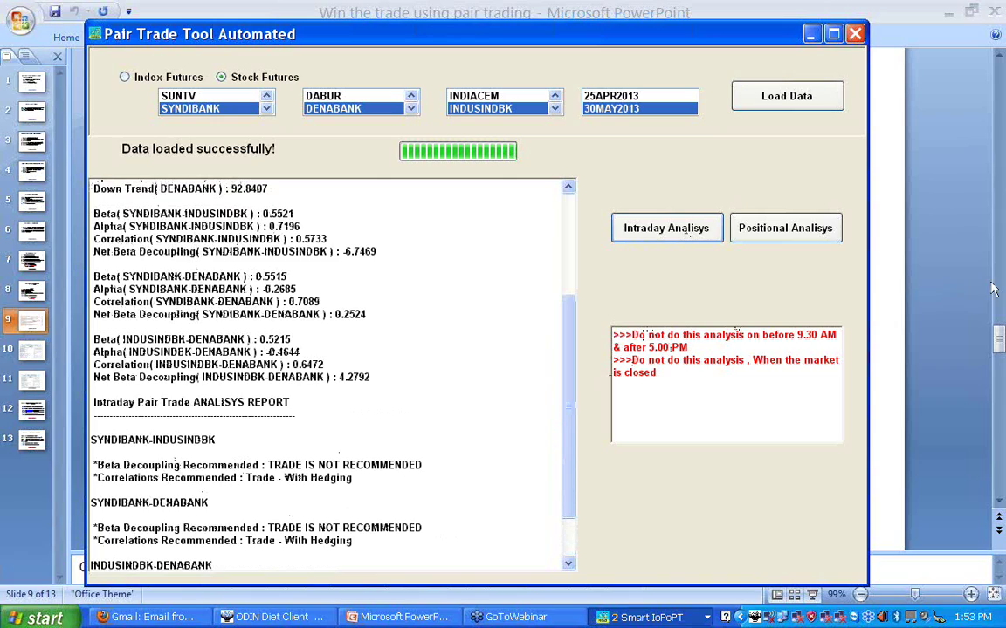
Circle Recommended under SYNDIBANK-INDUSINDBK, write 1:53 in blue ink, then minimize the tool
{"action": "left_click", "coordinate": [934, 314]}
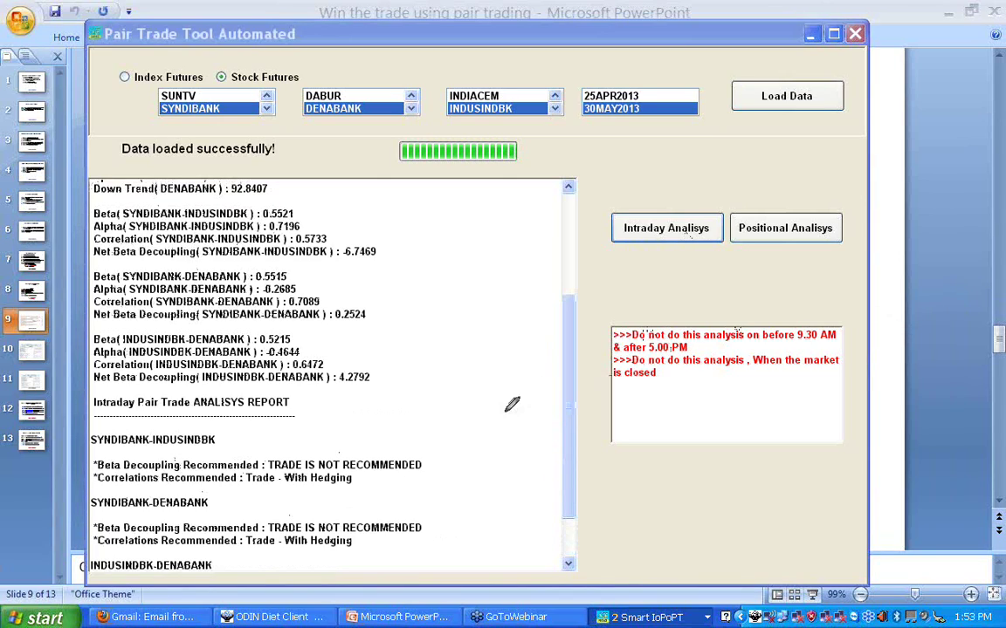
{"action": "mouse_move", "coordinate": [222, 434]}
{"action": "left_mouse_down"}
{"action": "mouse_move", "coordinate": [205, 475]}
{"action": "mouse_move", "coordinate": [237, 473]}
{"action": "left_mouse_up"}
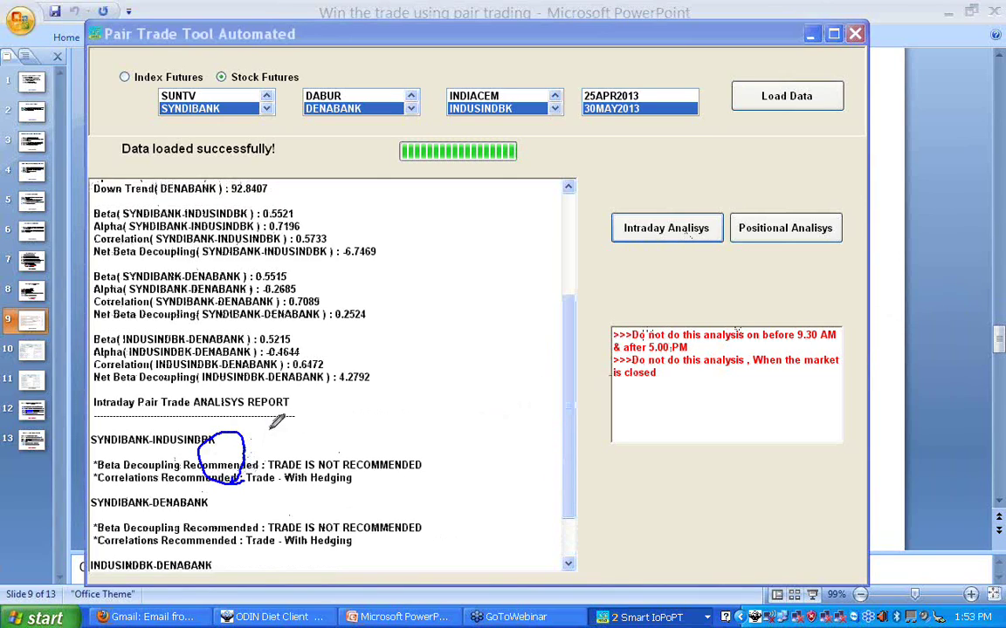
{"action": "left_click_drag", "start_coordinate": [324, 409], "coordinate": [331, 441]}
{"action": "left_click", "coordinate": [347, 410]}
{"action": "left_click", "coordinate": [354, 425]}
{"action": "mouse_move", "coordinate": [391, 405]}
{"action": "left_mouse_down"}
{"action": "mouse_move", "coordinate": [384, 431]}
{"action": "mouse_move", "coordinate": [414, 402]}
{"action": "mouse_move", "coordinate": [445, 409]}
{"action": "mouse_move", "coordinate": [447, 434]}
{"action": "left_mouse_up"}
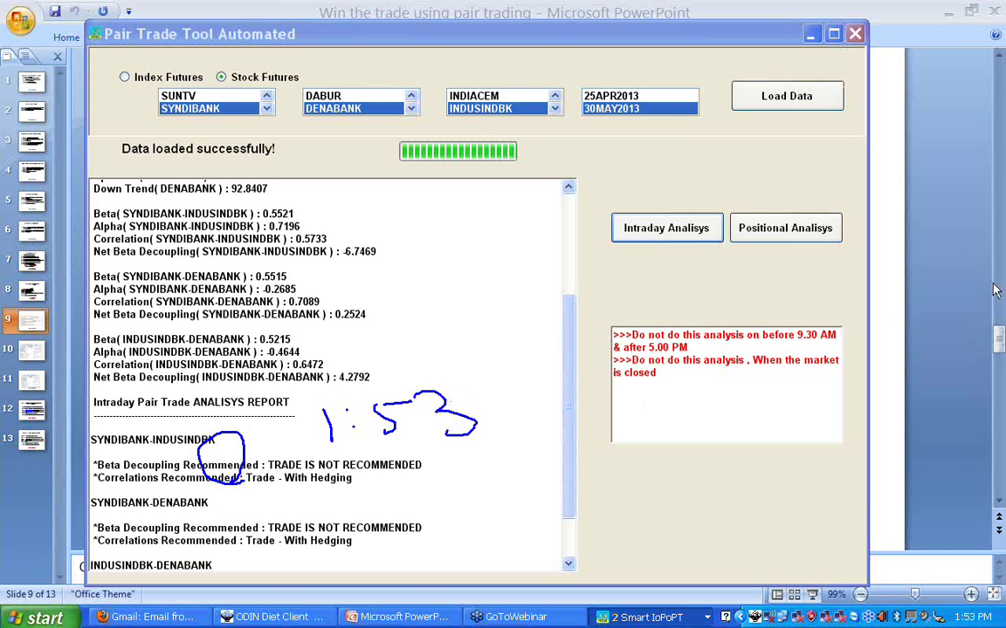
{"action": "left_click", "coordinate": [810, 34]}
{"action": "left_click", "coordinate": [272, 617]}
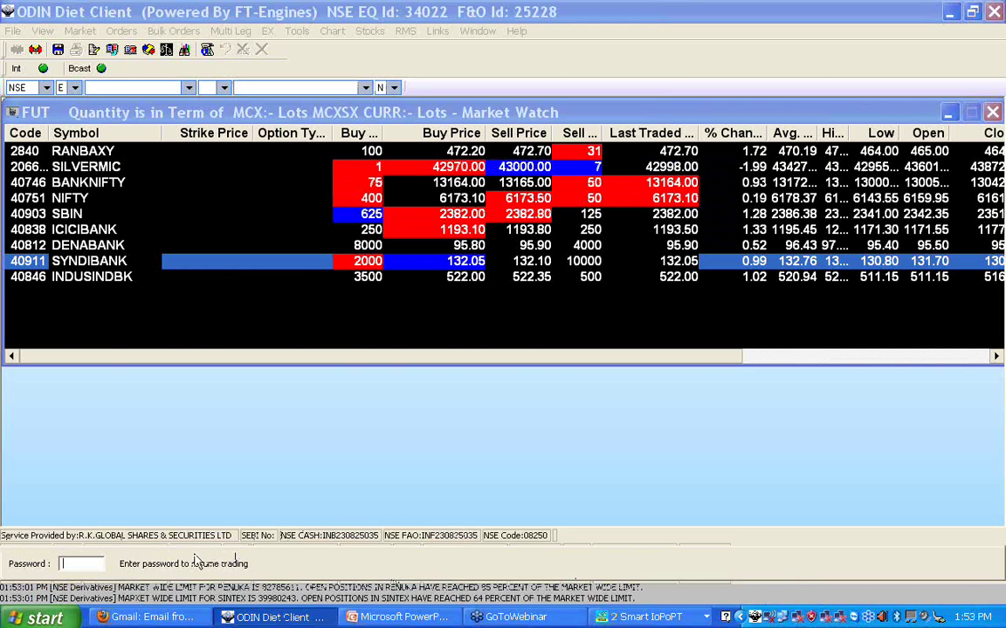
Enter the trading password in ODIN Diet Client to resume trading, then return to PowerPoint
{"action": "type", "text": "*"}
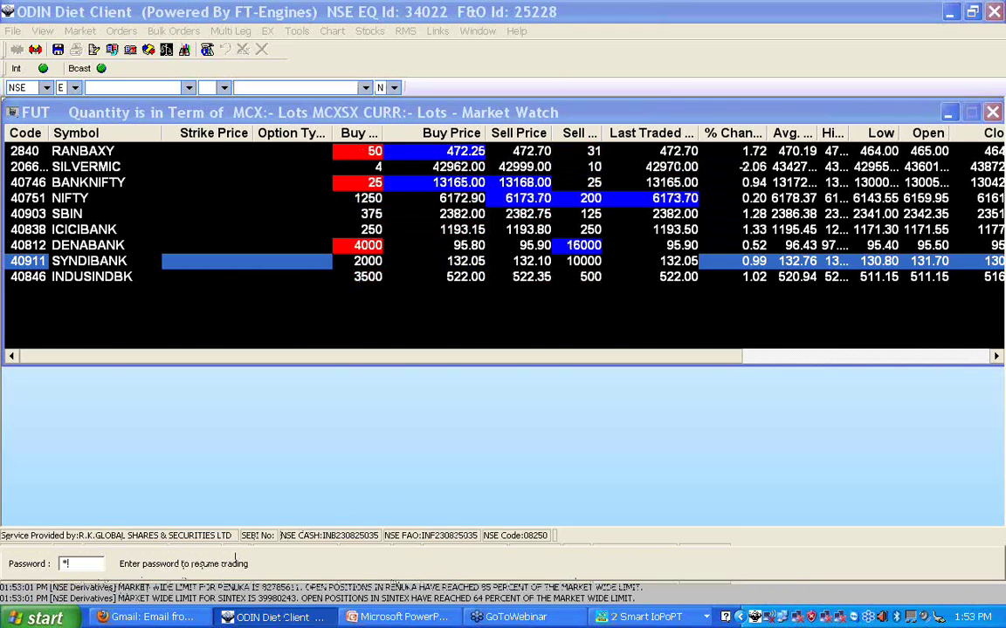
{"action": "type", "text": "*******"}
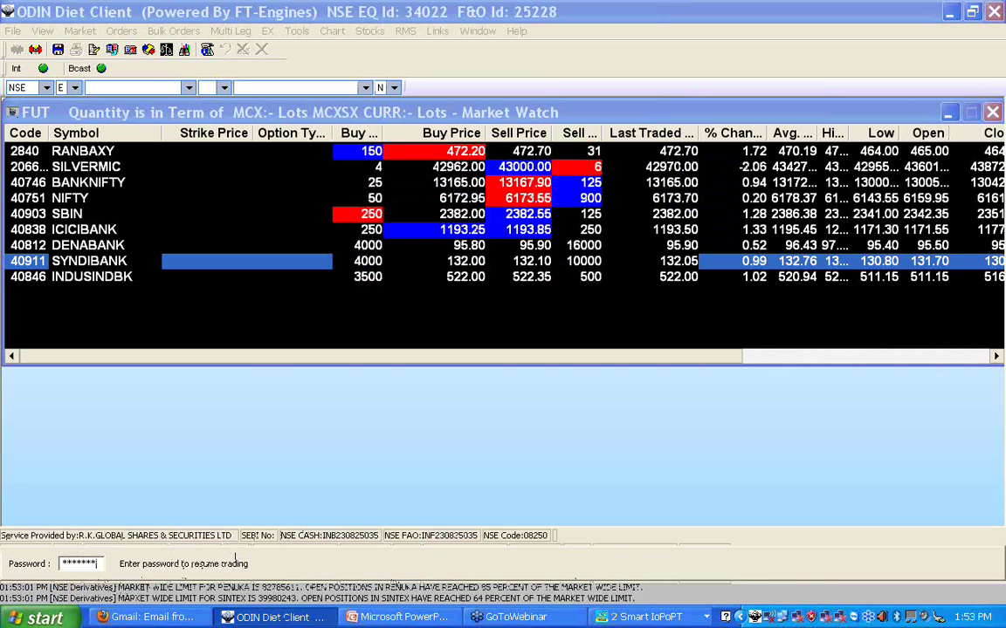
{"action": "key", "text": "Return"}
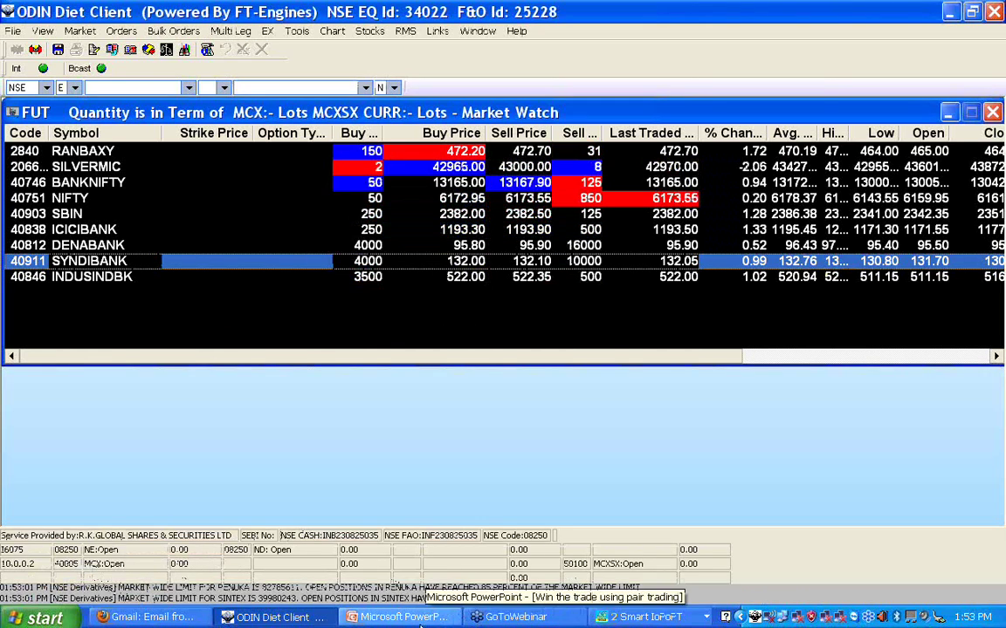
{"action": "left_click", "coordinate": [401, 617]}
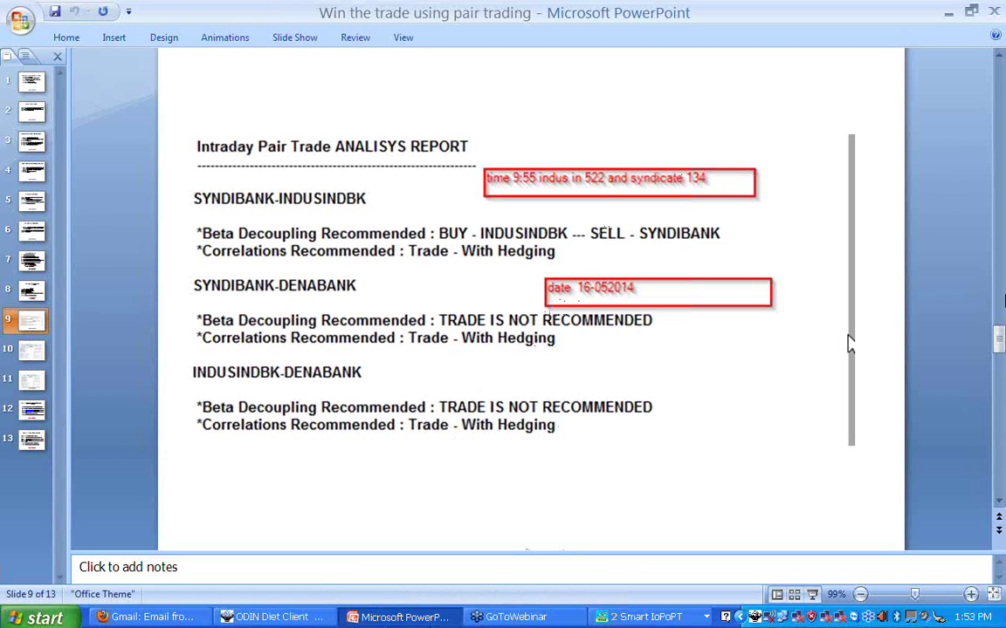
Bring the ODIN Diet Client market watch back to the front
{"action": "left_click", "coordinate": [251, 618]}
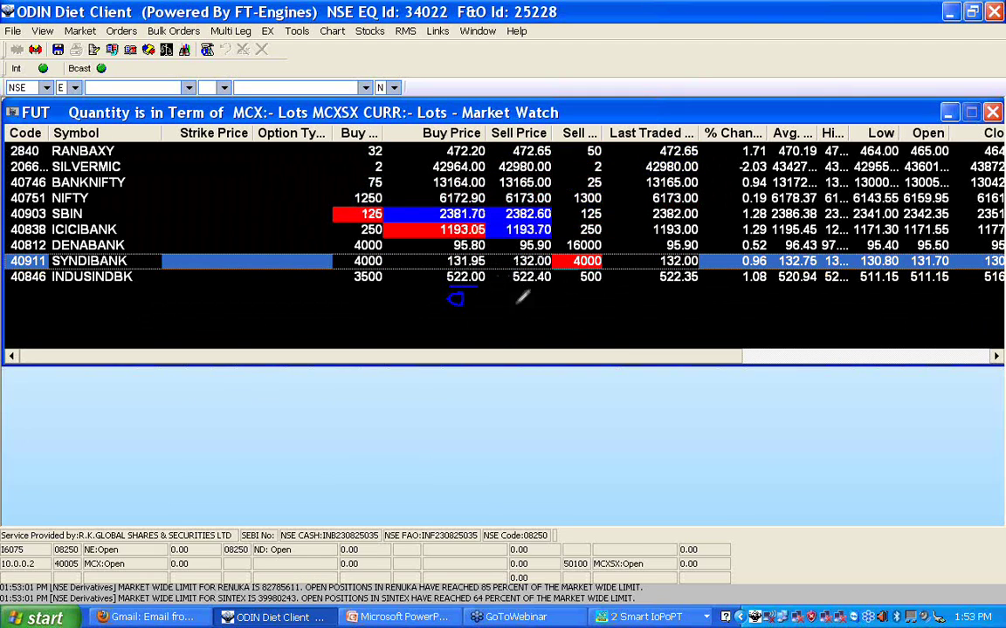
Ink 2x250 = 4000 in blue beneath the INDUSINDBK futures row in Market Watch
{"action": "mouse_move", "coordinate": [522, 300]}
{"action": "left_mouse_down"}
{"action": "mouse_move", "coordinate": [542, 316]}
{"action": "mouse_move", "coordinate": [551, 299]}
{"action": "mouse_move", "coordinate": [554, 311]}
{"action": "mouse_move", "coordinate": [591, 313]}
{"action": "mouse_move", "coordinate": [625, 298]}
{"action": "mouse_move", "coordinate": [677, 306]}
{"action": "left_mouse_up"}
{"action": "mouse_move", "coordinate": [657, 314]}
{"action": "left_mouse_down"}
{"action": "mouse_move", "coordinate": [708, 321]}
{"action": "mouse_move", "coordinate": [727, 303]}
{"action": "mouse_move", "coordinate": [768, 301]}
{"action": "mouse_move", "coordinate": [761, 308]}
{"action": "left_mouse_up"}
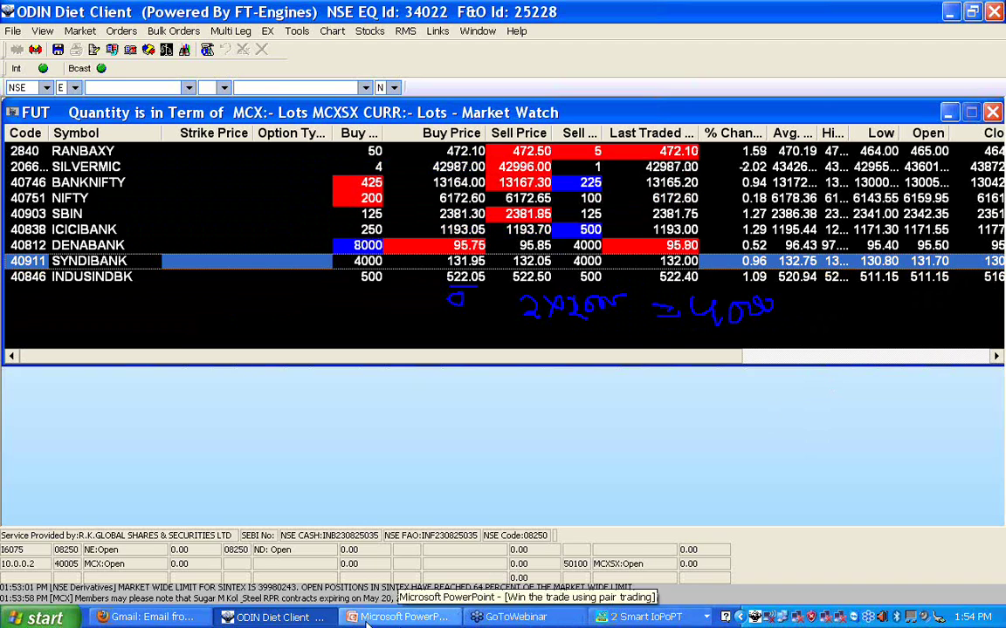
{"action": "left_click", "coordinate": [650, 618]}
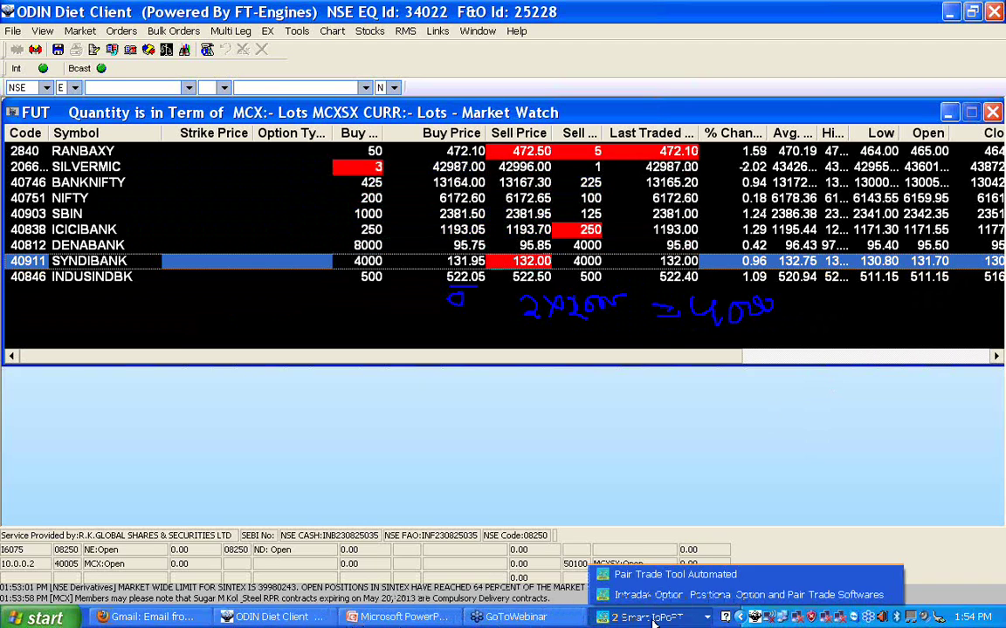
{"action": "left_click", "coordinate": [664, 574]}
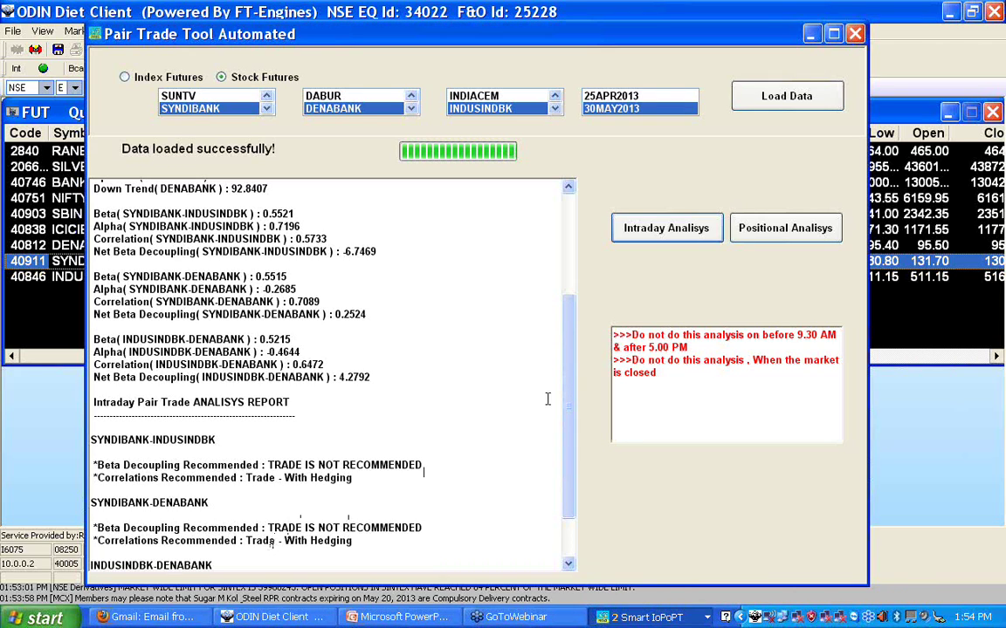
{"action": "scroll", "coordinate": [573, 413], "scroll_direction": "down", "scroll_amount": 2}
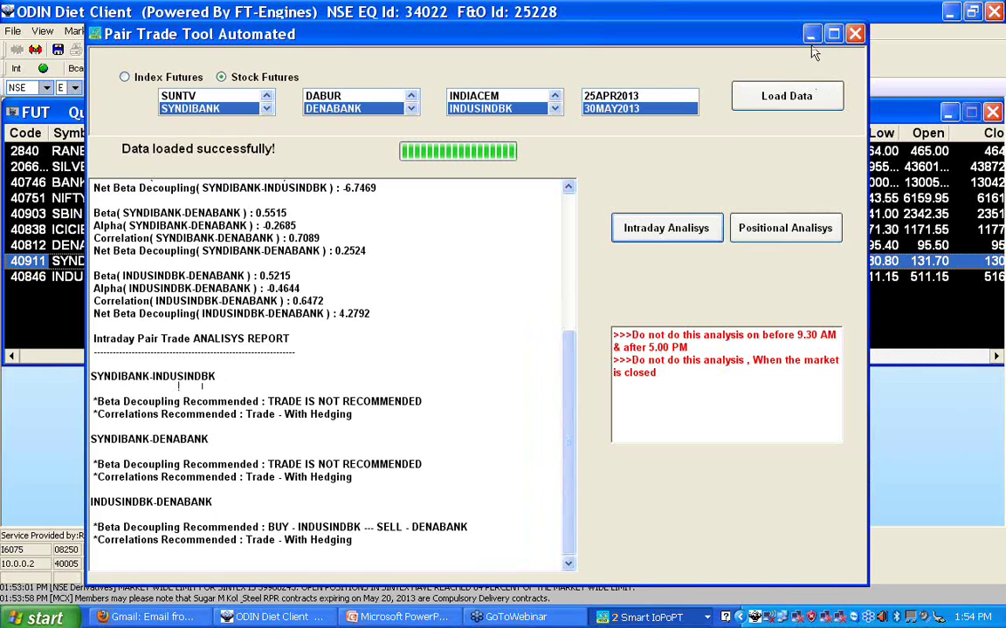
{"action": "left_click_drag", "start_coordinate": [216, 506], "coordinate": [85, 506]}
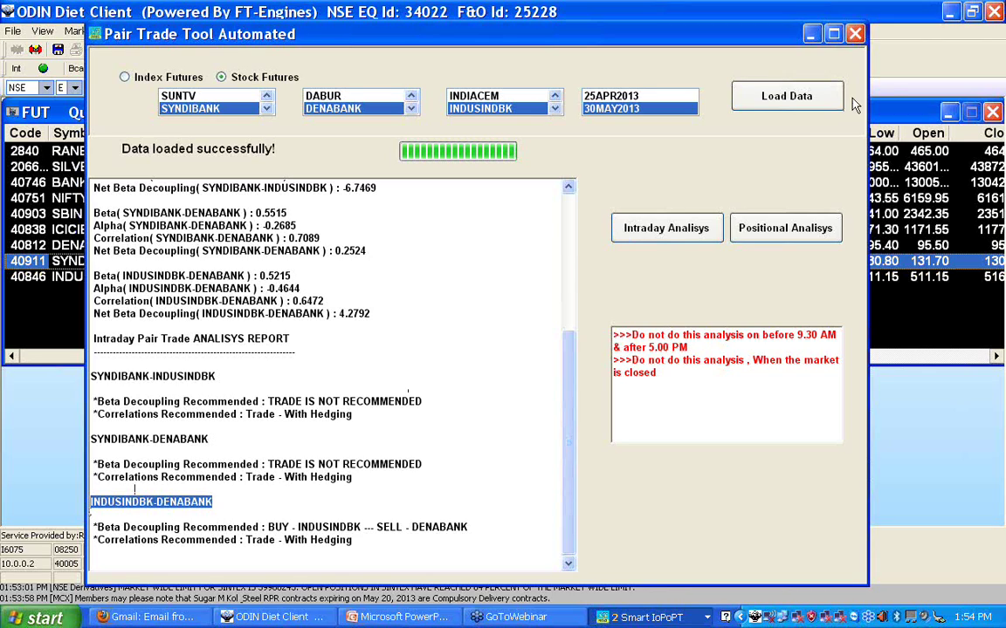
{"action": "left_click", "coordinate": [812, 35]}
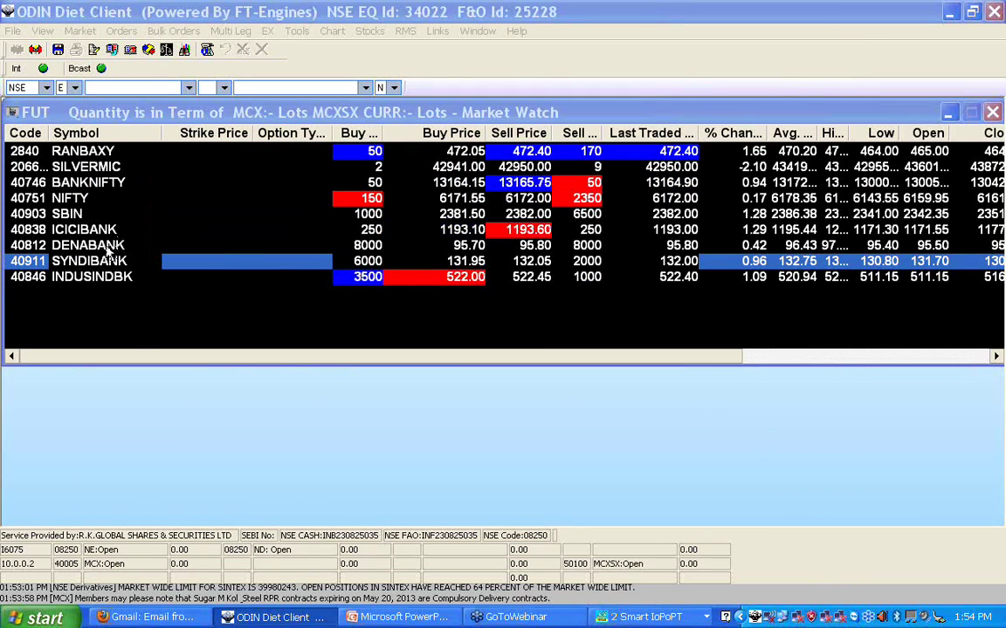
Select the INDUSINDBK and DENABANK futures rows in Market Watch, then switch to PowerPoint
{"action": "left_click", "coordinate": [112, 278]}
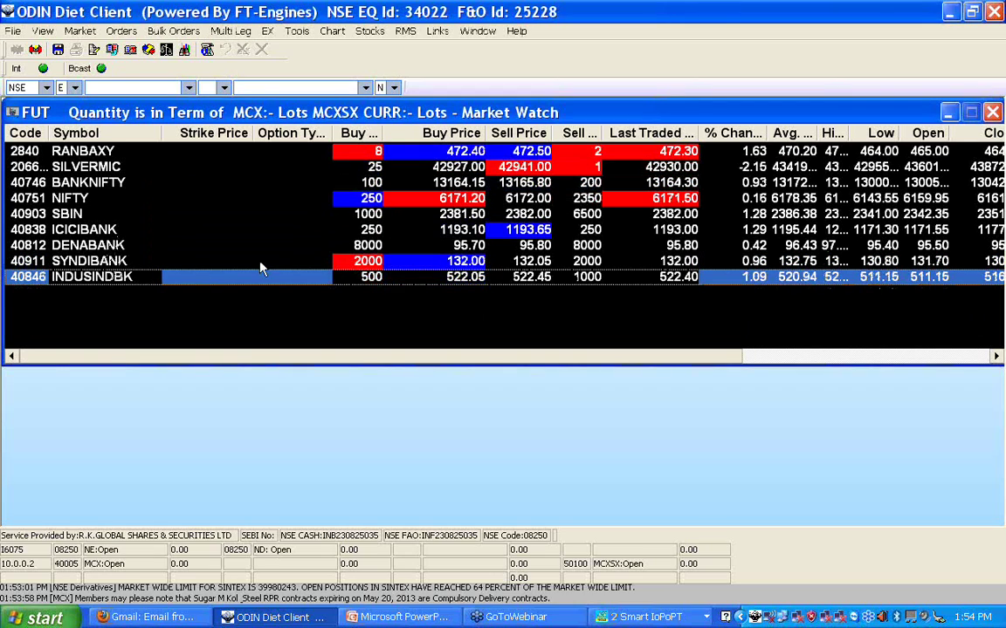
{"action": "left_click", "coordinate": [471, 249]}
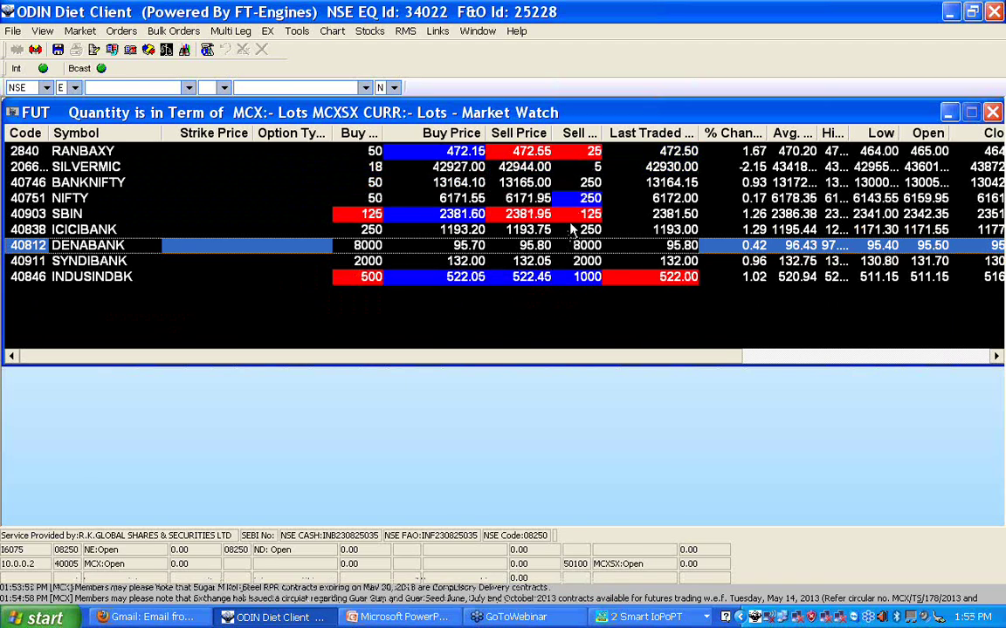
{"action": "key", "text": "alt+Tab"}
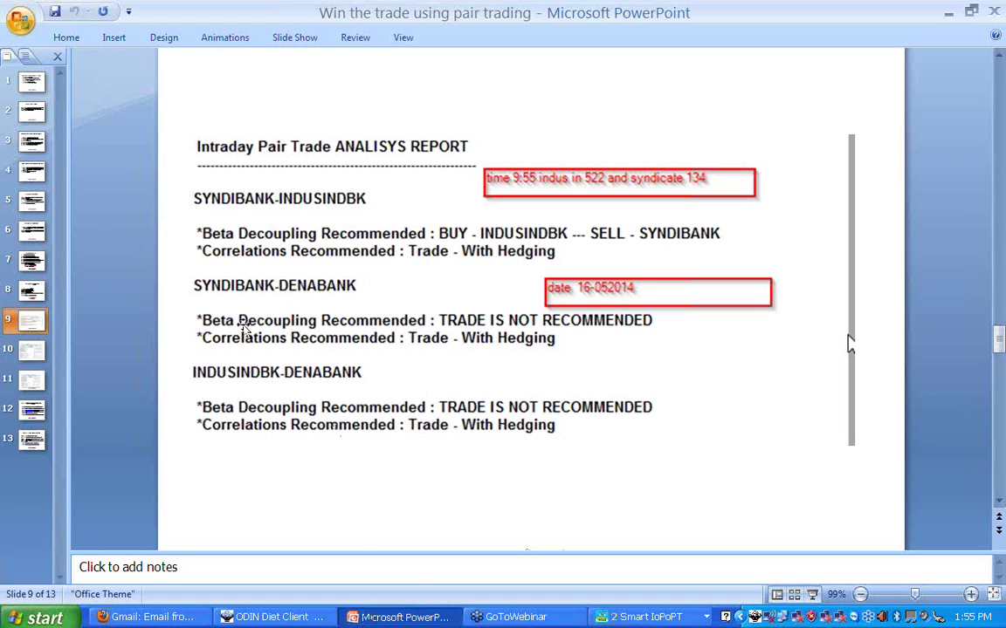
On slide 10, write 14, tick BUY SBIN SELL ICICIBANK and underline ICICIBANK in blue ink
{"action": "left_click", "coordinate": [35, 360]}
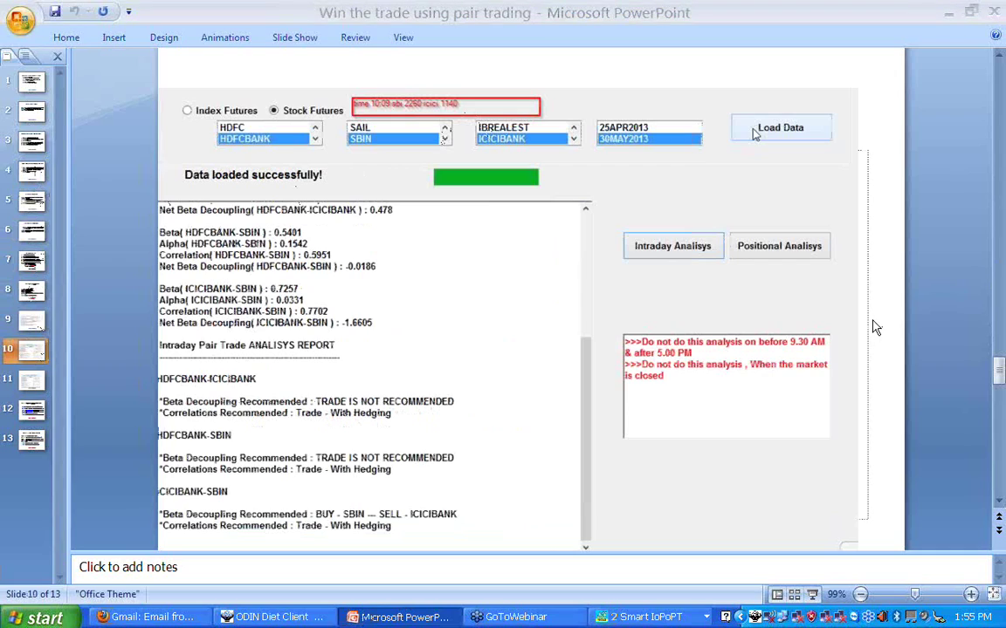
{"action": "mouse_move", "coordinate": [447, 260]}
{"action": "left_mouse_down"}
{"action": "mouse_move", "coordinate": [464, 300]}
{"action": "mouse_move", "coordinate": [490, 269]}
{"action": "mouse_move", "coordinate": [504, 300]}
{"action": "left_mouse_up"}
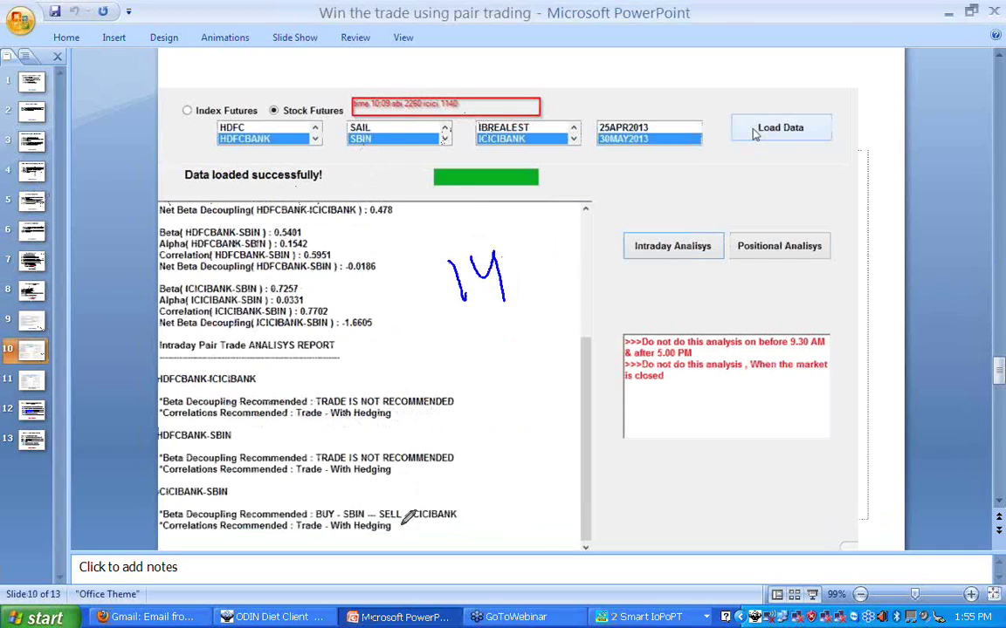
{"action": "left_click_drag", "start_coordinate": [388, 490], "coordinate": [419, 479]}
{"action": "left_click_drag", "start_coordinate": [424, 527], "coordinate": [463, 517]}
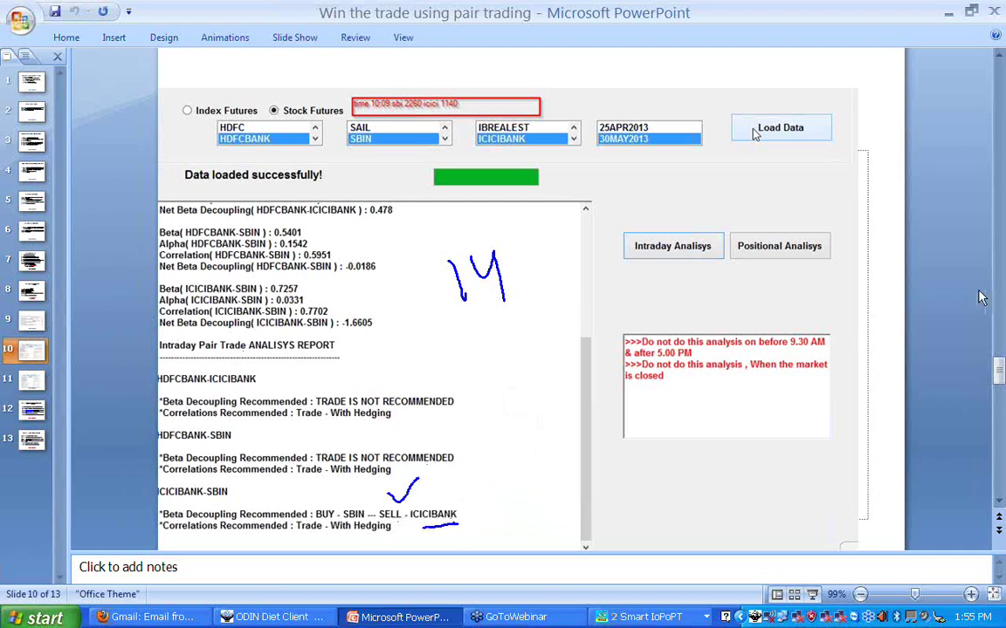
{"action": "left_click", "coordinate": [40, 384]}
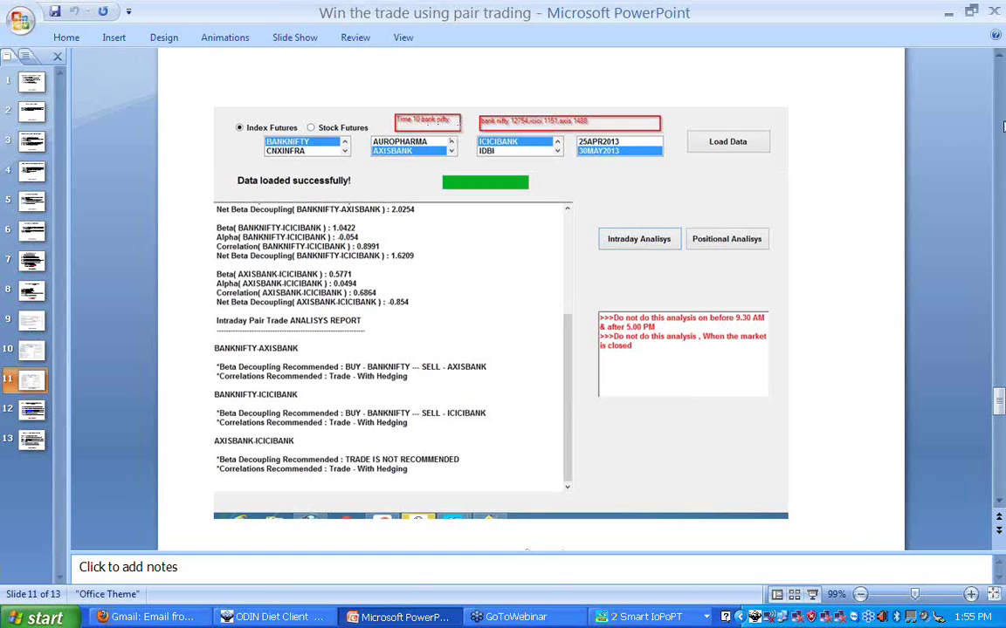
Step through the slides from the title slide to Understanding the Alpha (slide 13)
{"action": "left_click", "coordinate": [950, 14]}
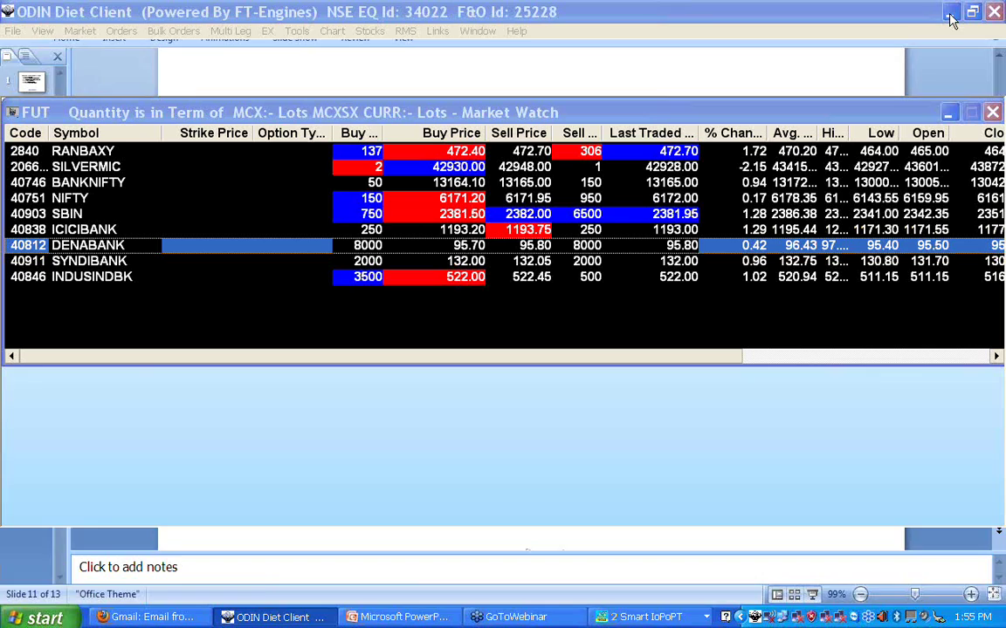
{"action": "left_click", "coordinate": [434, 618]}
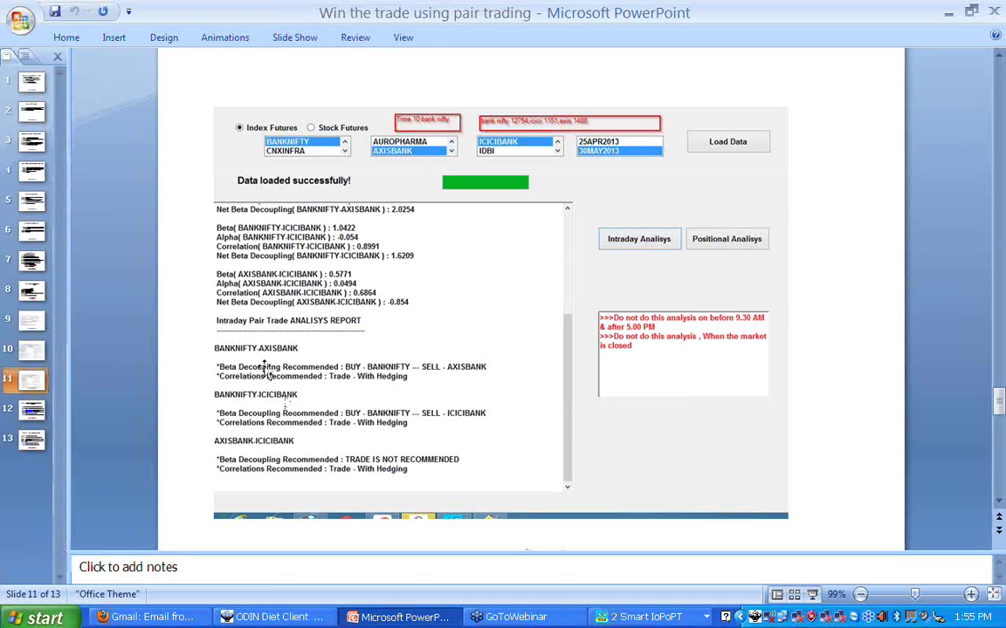
{"action": "left_click", "coordinate": [28, 90]}
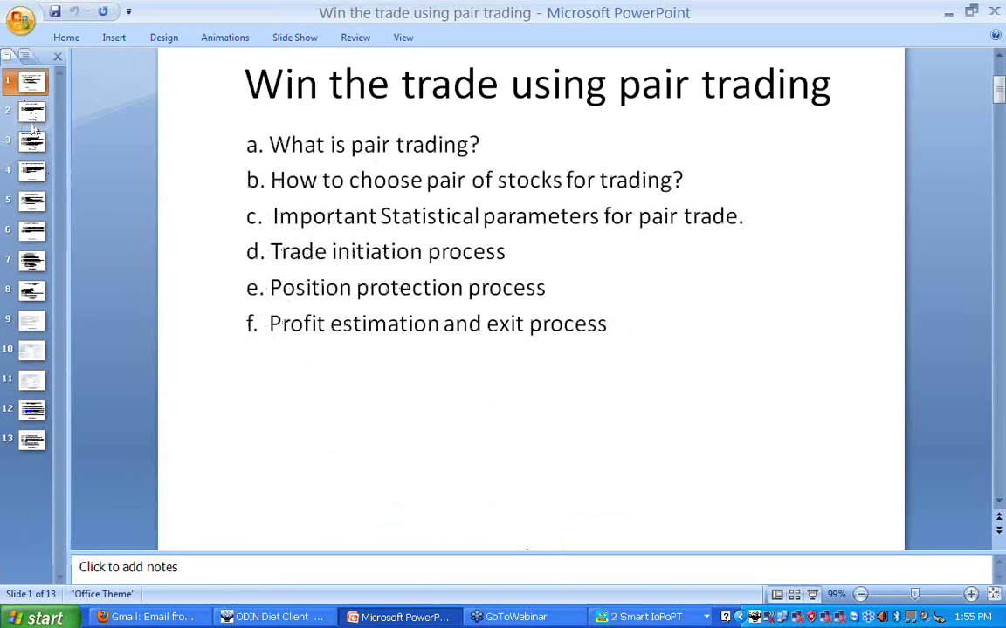
{"action": "left_click", "coordinate": [31, 113]}
{"action": "left_click", "coordinate": [33, 144]}
{"action": "left_click", "coordinate": [34, 173]}
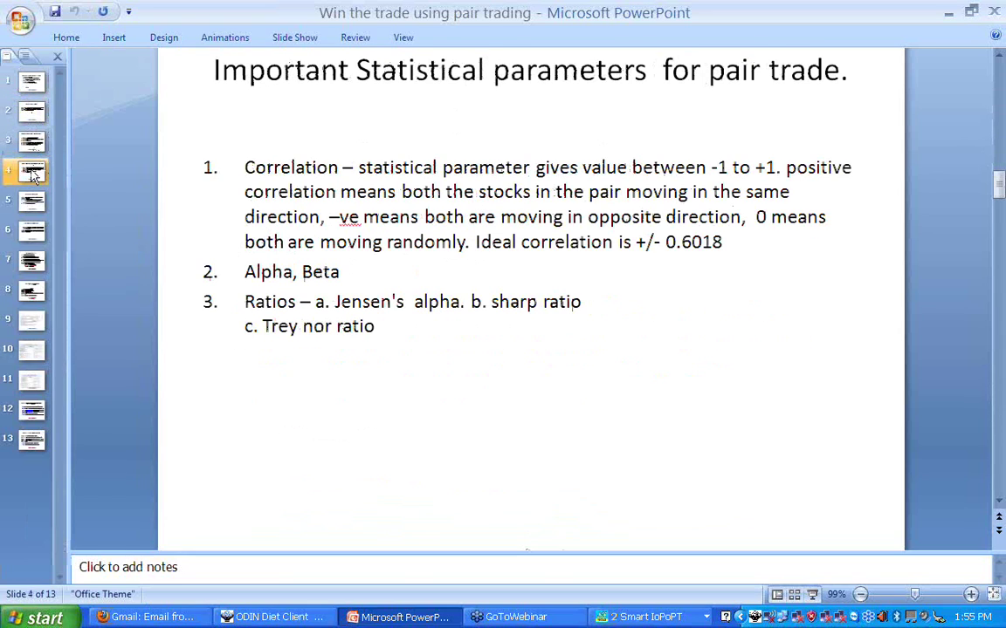
{"action": "left_click", "coordinate": [33, 201]}
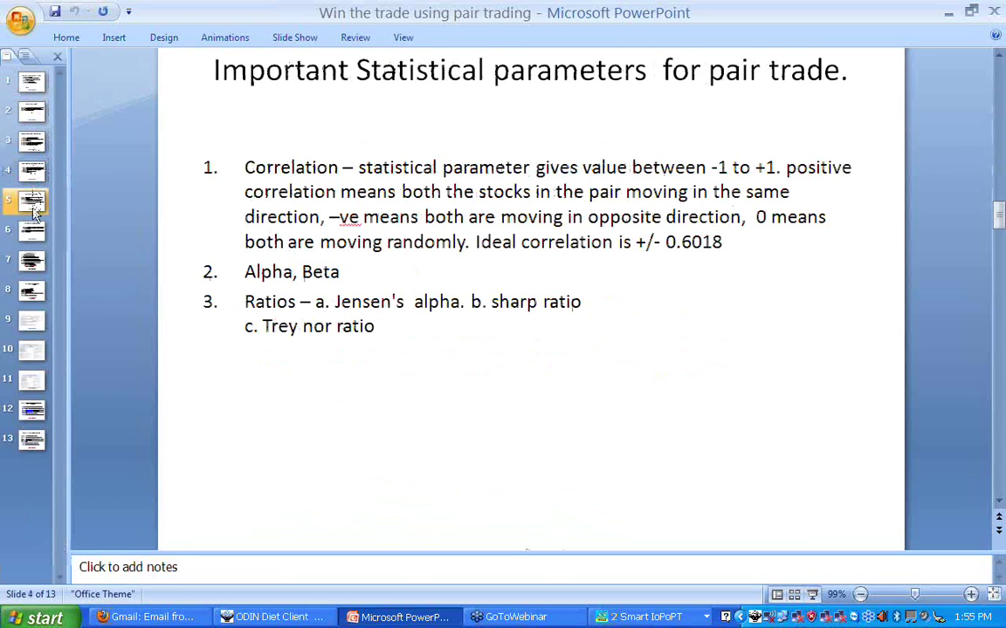
{"action": "left_click", "coordinate": [32, 231]}
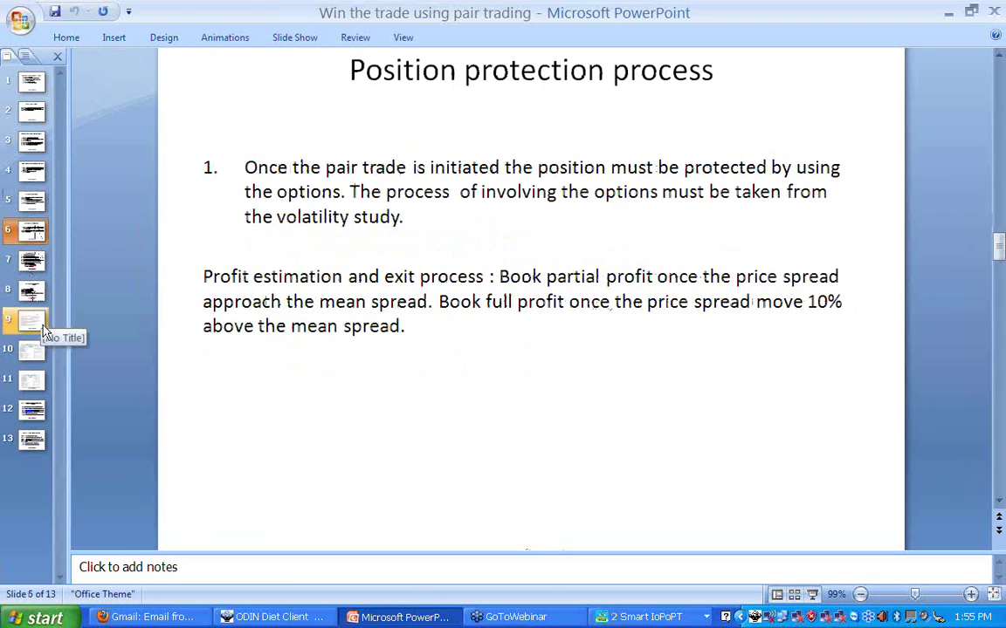
{"action": "left_click", "coordinate": [32, 408]}
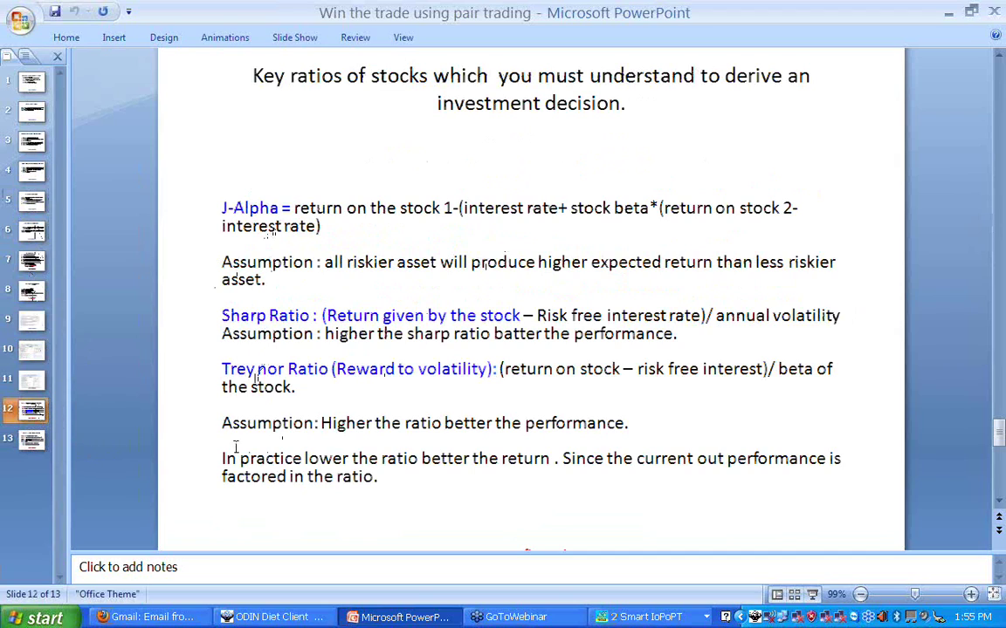
{"action": "left_click", "coordinate": [33, 443]}
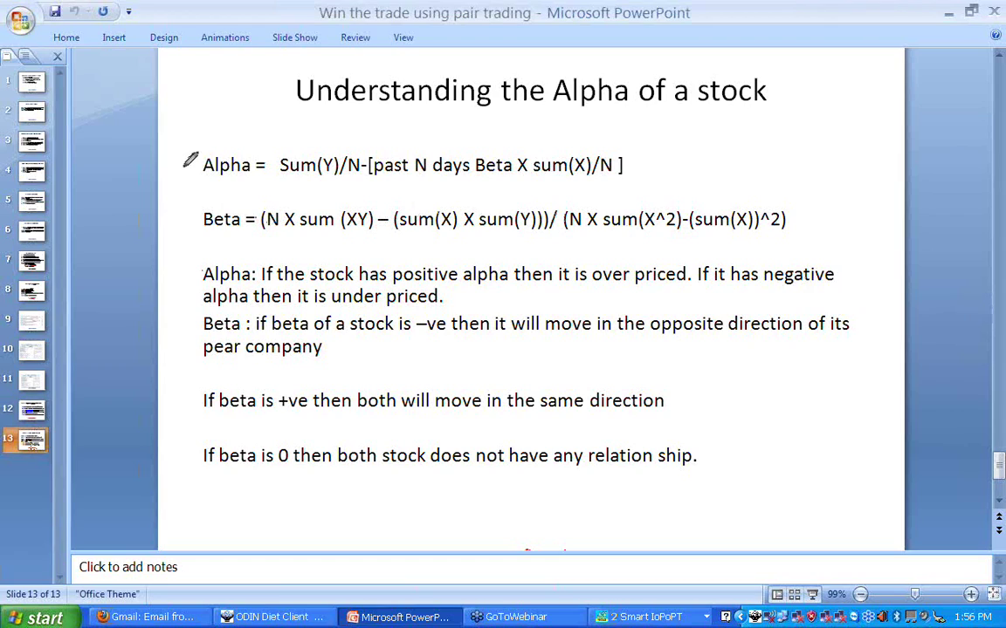
Tick the Alpha and Beta formulas in blue ink, then return to Key ratios of stocks
{"action": "left_click_drag", "start_coordinate": [177, 156], "coordinate": [202, 146]}
{"action": "left_click_drag", "start_coordinate": [183, 207], "coordinate": [205, 192]}
{"action": "left_click", "coordinate": [36, 414]}
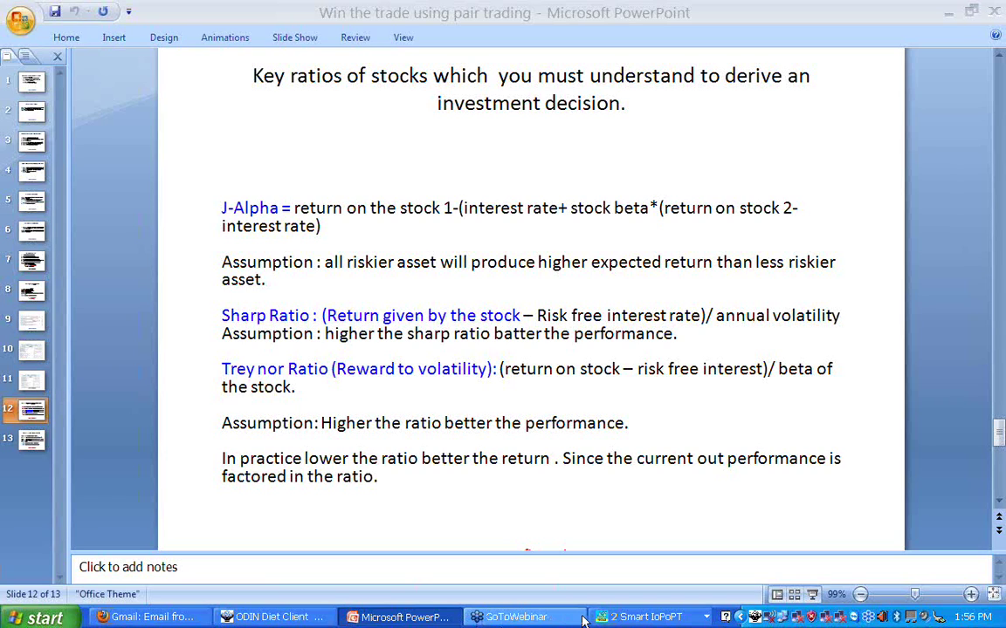
{"action": "left_click", "coordinate": [621, 617]}
Select the SYNDIBANK-INDUSINDBK recommendation and ink a B/S pairing sketch with P and 5 - C notes
{"action": "left_click", "coordinate": [644, 576]}
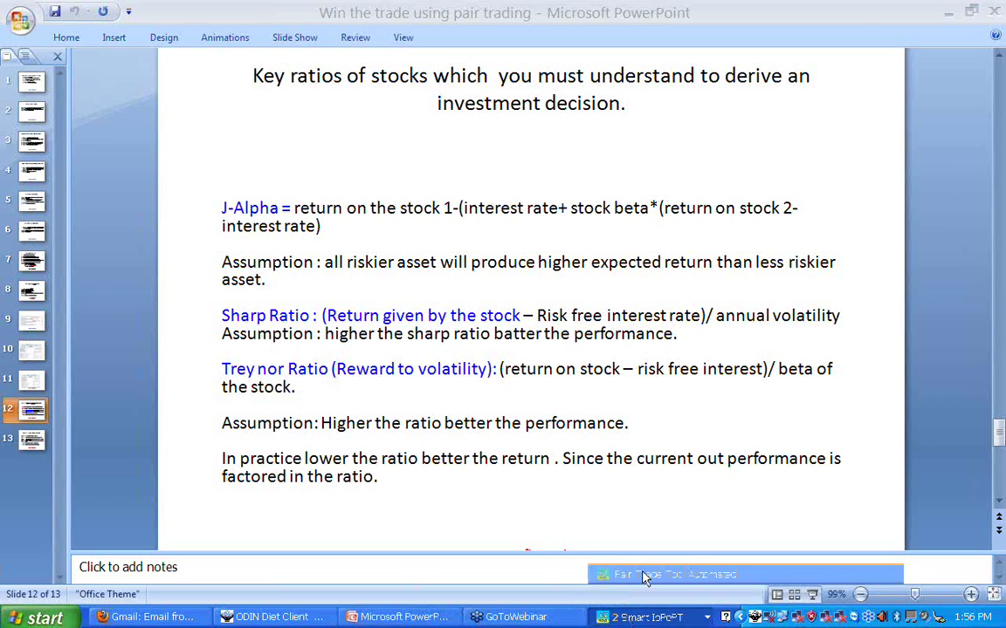
{"action": "left_click_drag", "start_coordinate": [350, 416], "coordinate": [160, 414]}
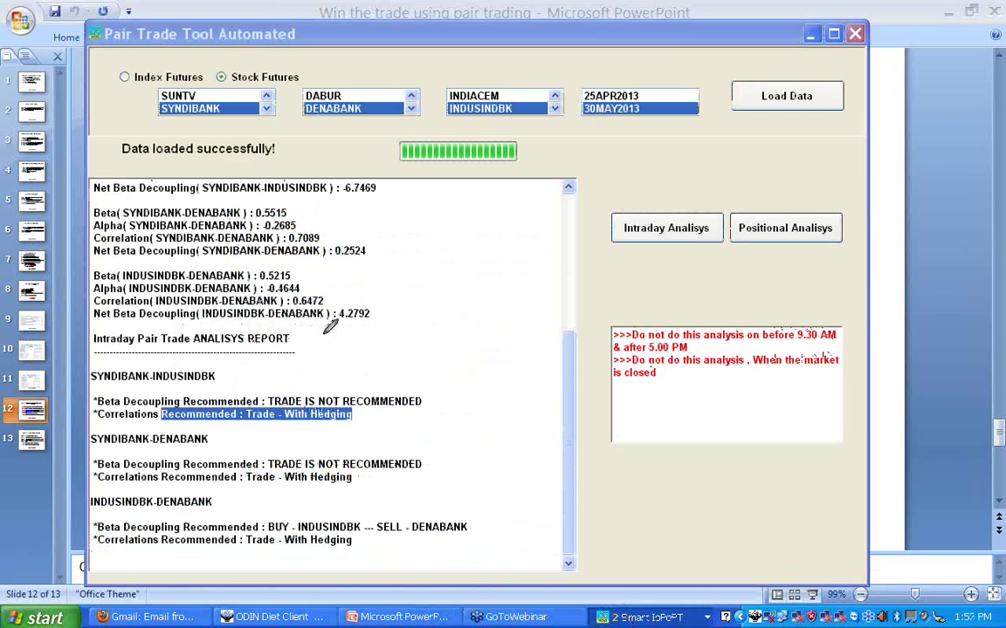
{"action": "mouse_move", "coordinate": [330, 325]}
{"action": "left_mouse_down"}
{"action": "mouse_move", "coordinate": [331, 338]}
{"action": "mouse_move", "coordinate": [375, 323]}
{"action": "mouse_move", "coordinate": [402, 325]}
{"action": "mouse_move", "coordinate": [405, 335]}
{"action": "mouse_move", "coordinate": [442, 316]}
{"action": "left_mouse_up"}
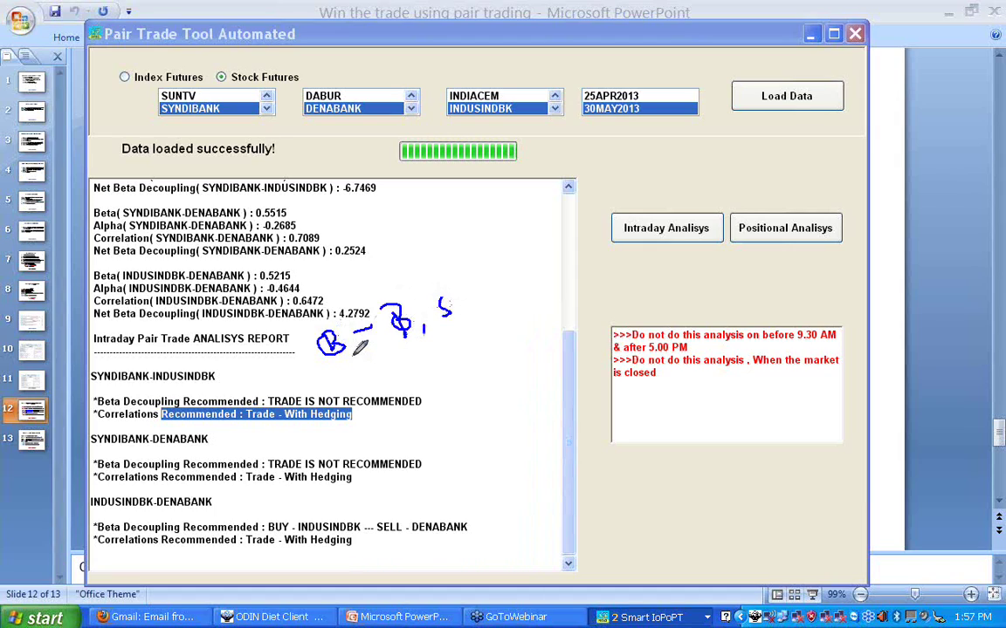
{"action": "mouse_move", "coordinate": [394, 282]}
{"action": "left_mouse_down"}
{"action": "mouse_move", "coordinate": [425, 253]}
{"action": "mouse_move", "coordinate": [423, 263]}
{"action": "left_mouse_up"}
{"action": "left_click_drag", "start_coordinate": [461, 305], "coordinate": [513, 305]}
{"action": "mouse_move", "coordinate": [364, 365]}
{"action": "left_mouse_down"}
{"action": "mouse_move", "coordinate": [356, 374]}
{"action": "mouse_move", "coordinate": [424, 348]}
{"action": "mouse_move", "coordinate": [482, 351]}
{"action": "left_mouse_up"}
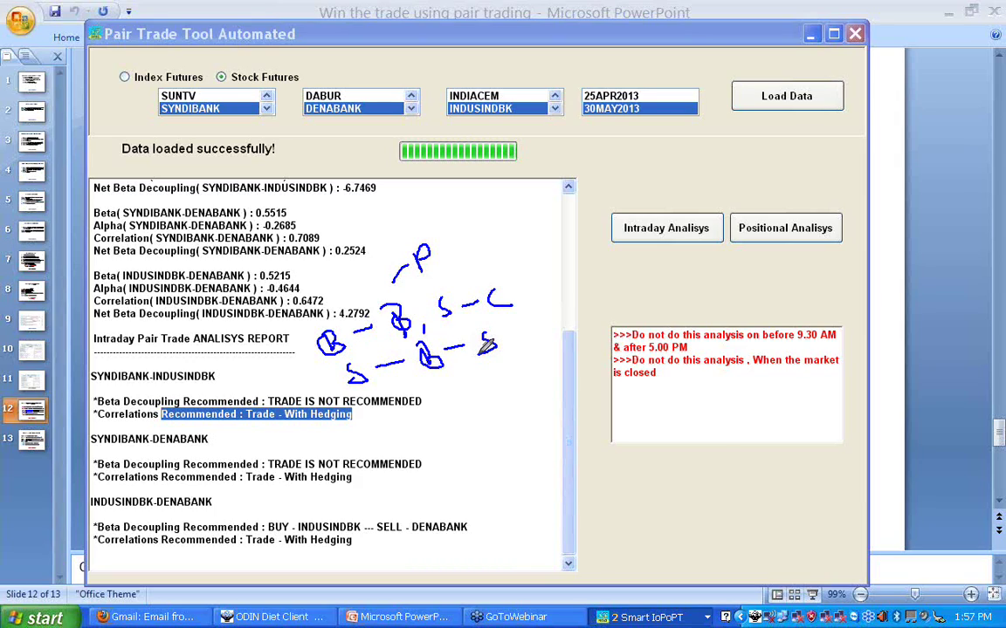